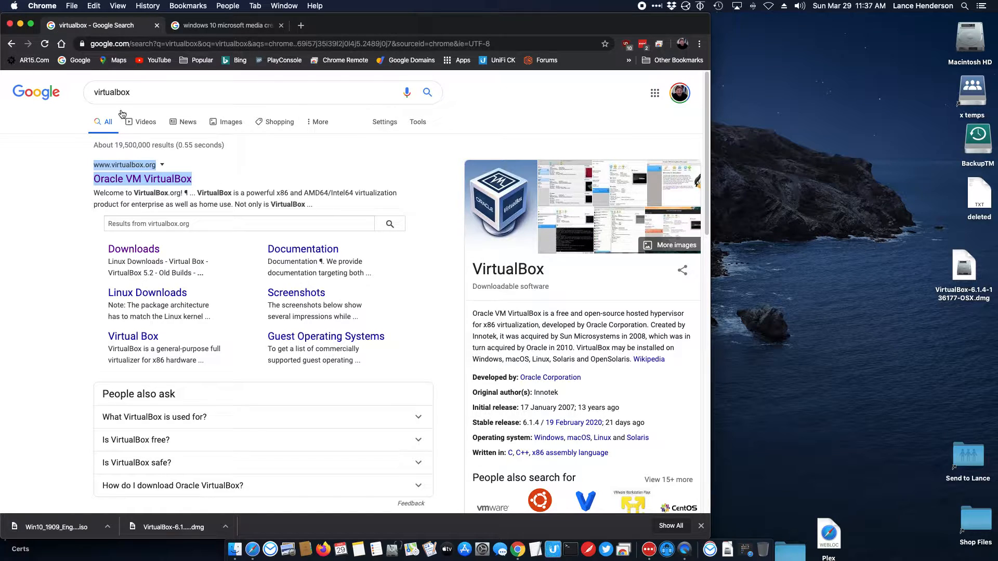
Step: Open the Oracle VM VirtualBox site and reach the VirtualBox 6.1 downloads page, cancelling the OS X hosts save
click(145, 181)
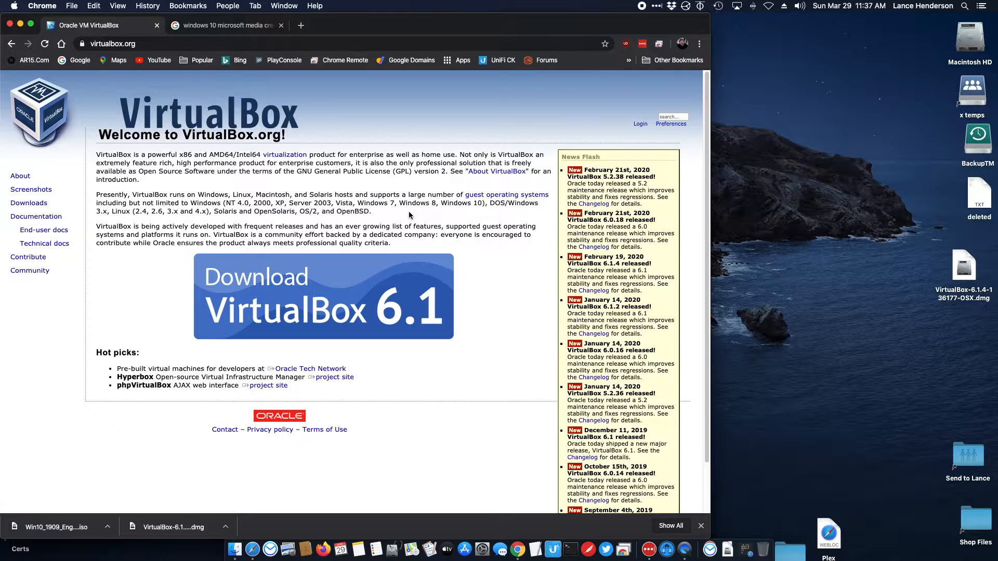
scroll(407, 210, down, 1)
click(393, 247)
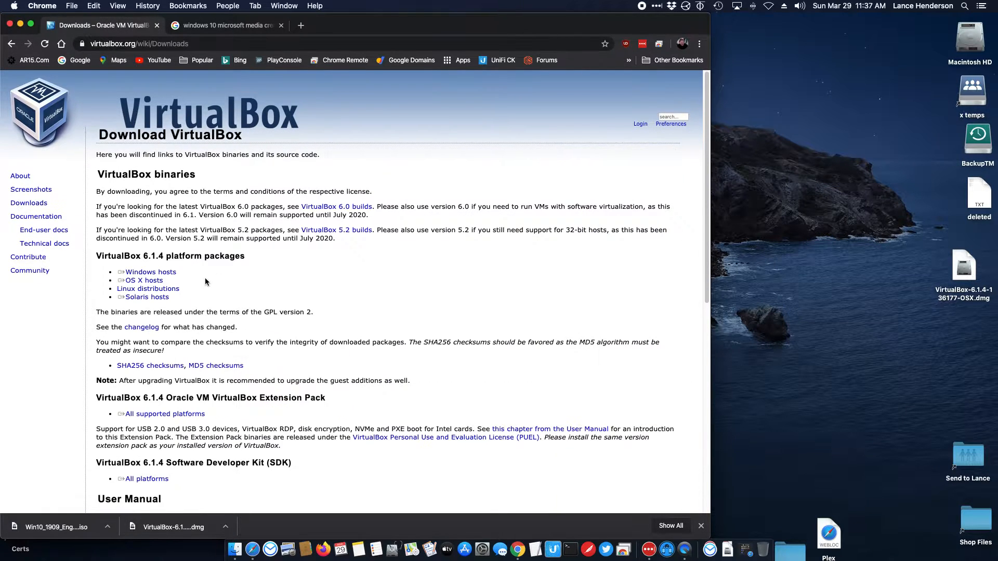
click(172, 272)
click(155, 281)
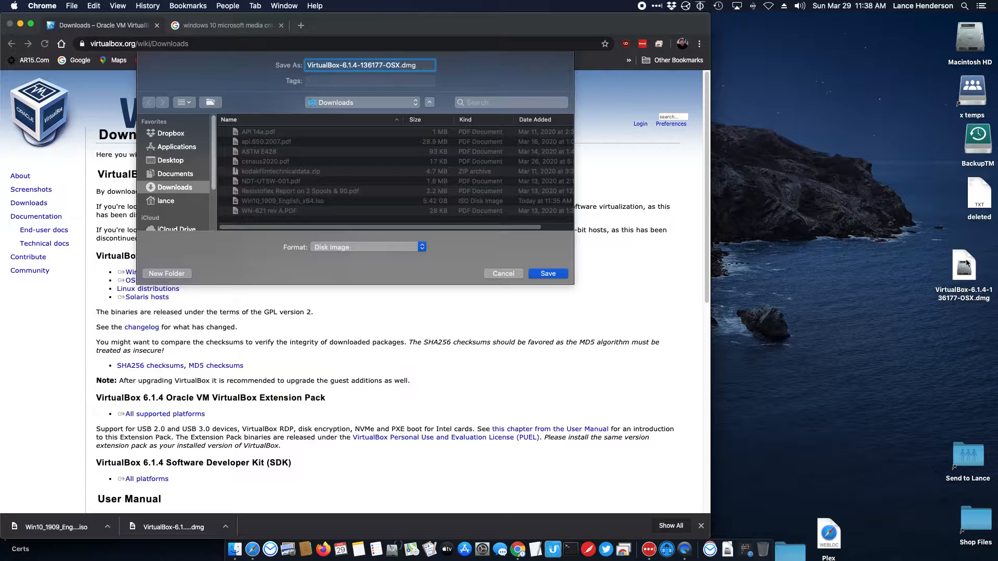
click(507, 274)
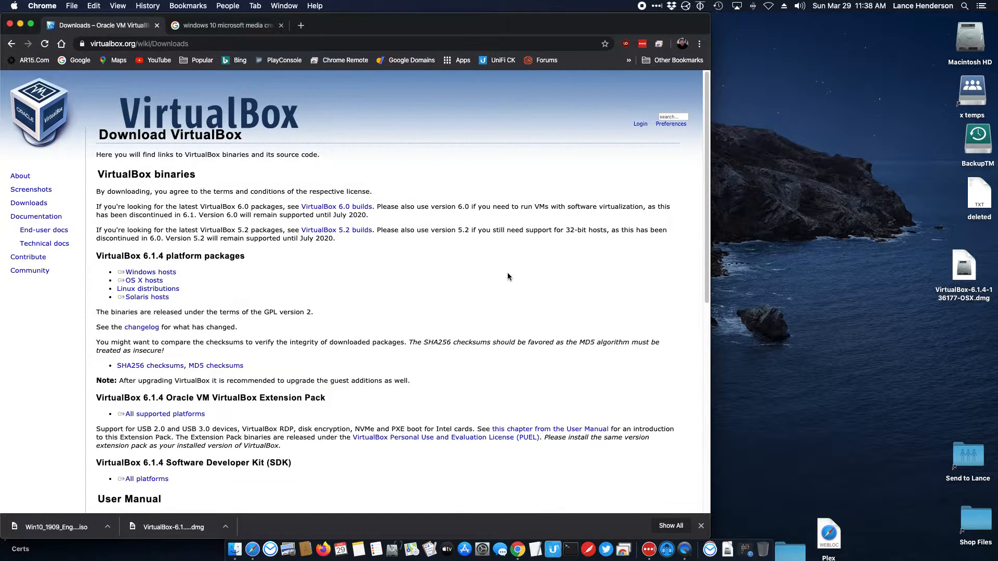
Step: Open Microsoft's Windows 10 Disc Image (ISO File) page and confirm Windows 10 as the edition
click(233, 26)
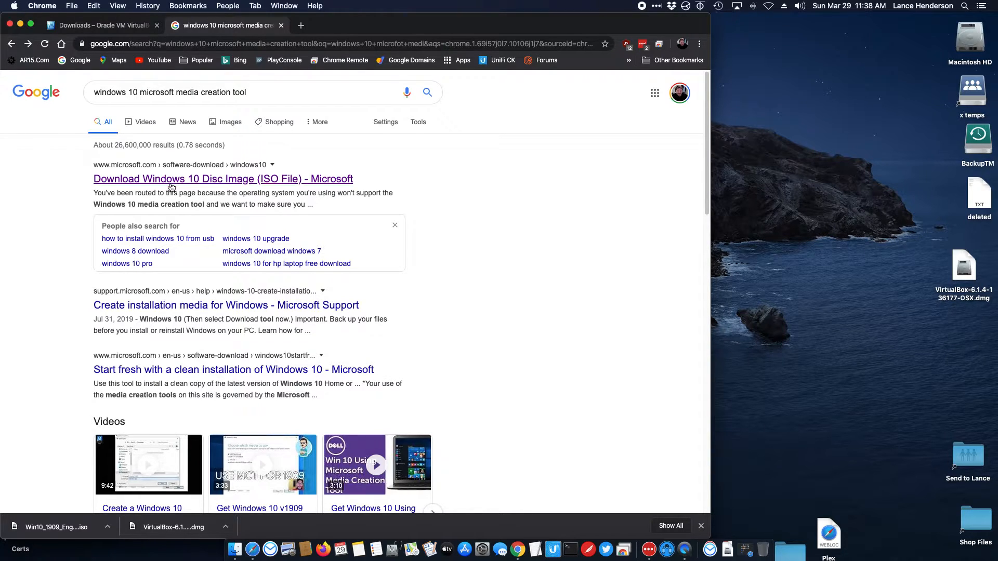
click(247, 182)
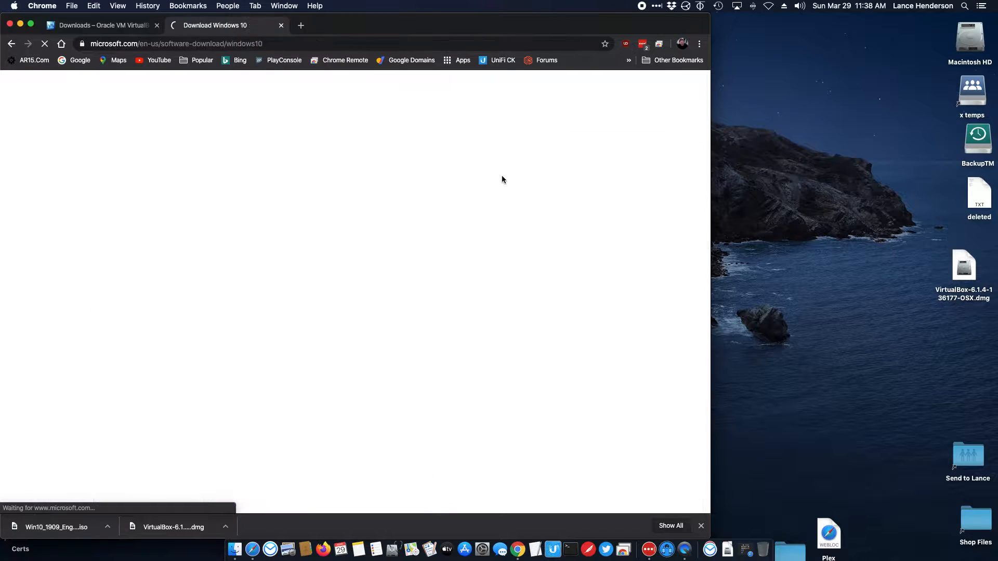
drag(238, 134, 420, 136)
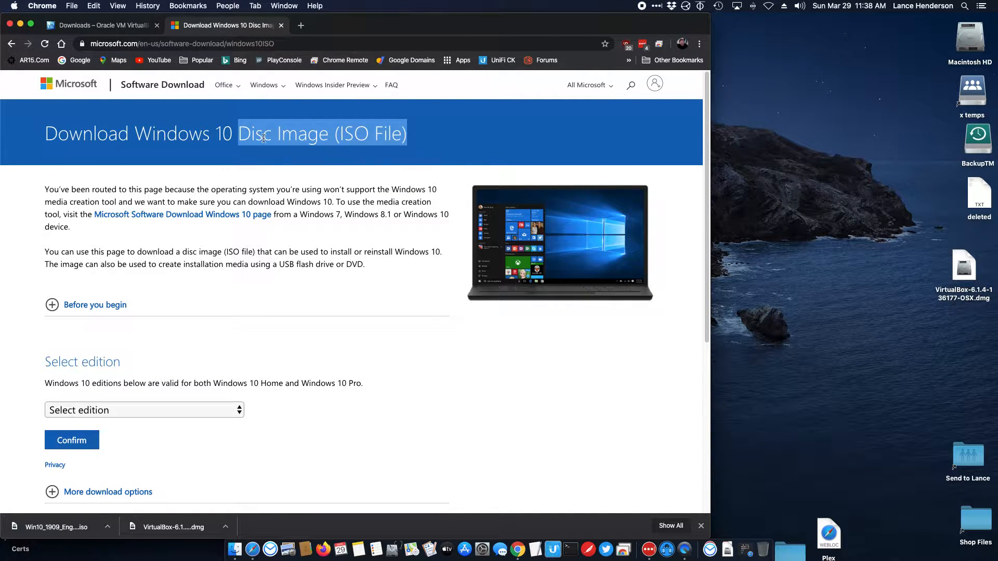
scroll(246, 160, down, 3)
click(145, 313)
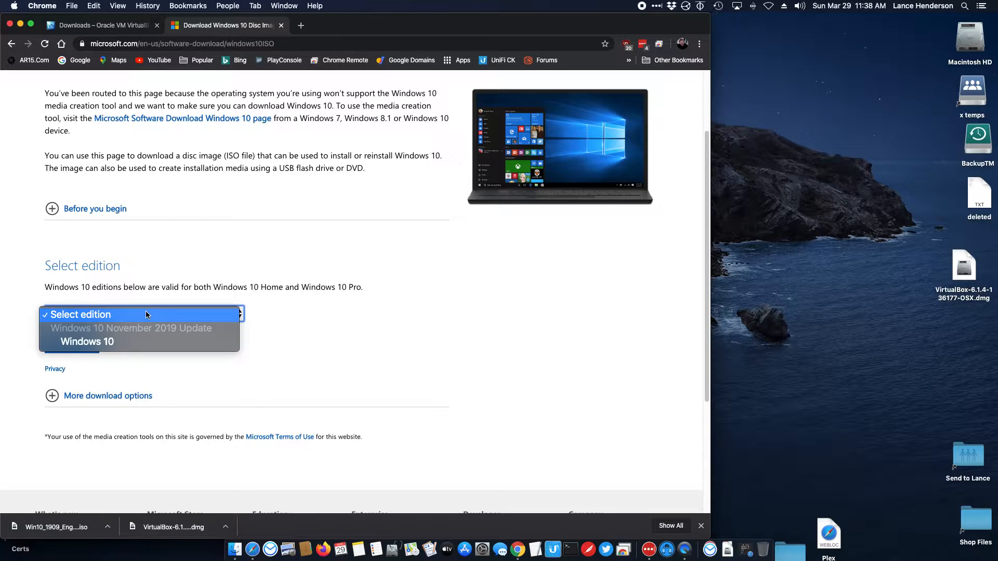
click(137, 339)
click(78, 342)
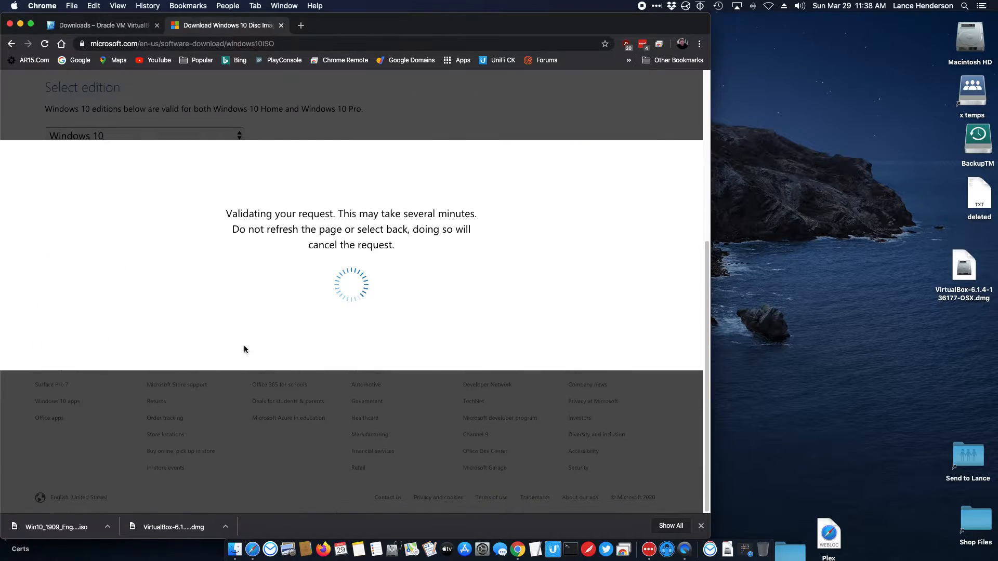
Step: Confirm English as the product language and start the 64-bit ISO download, cancelling the duplicate save
click(211, 323)
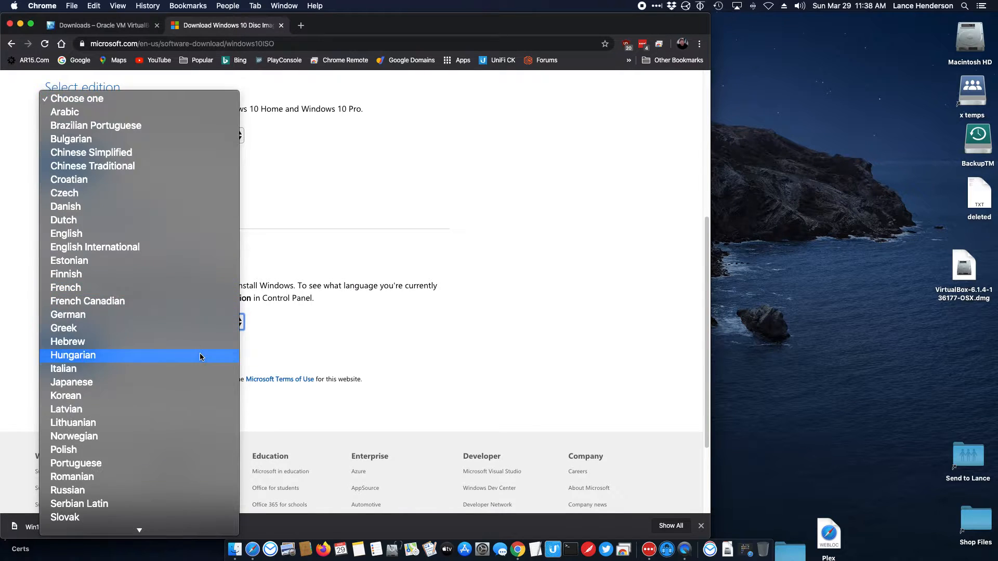
click(101, 233)
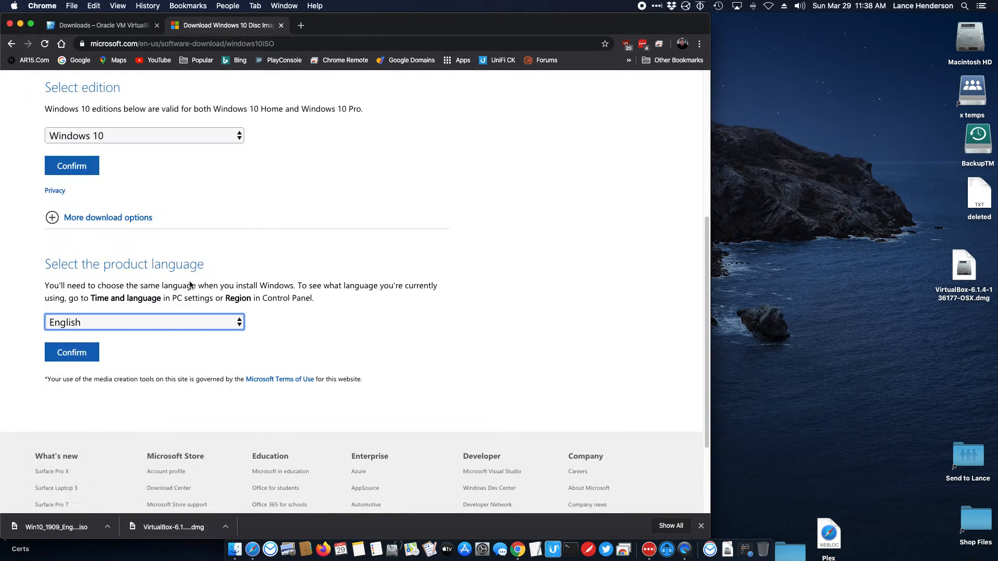
click(73, 352)
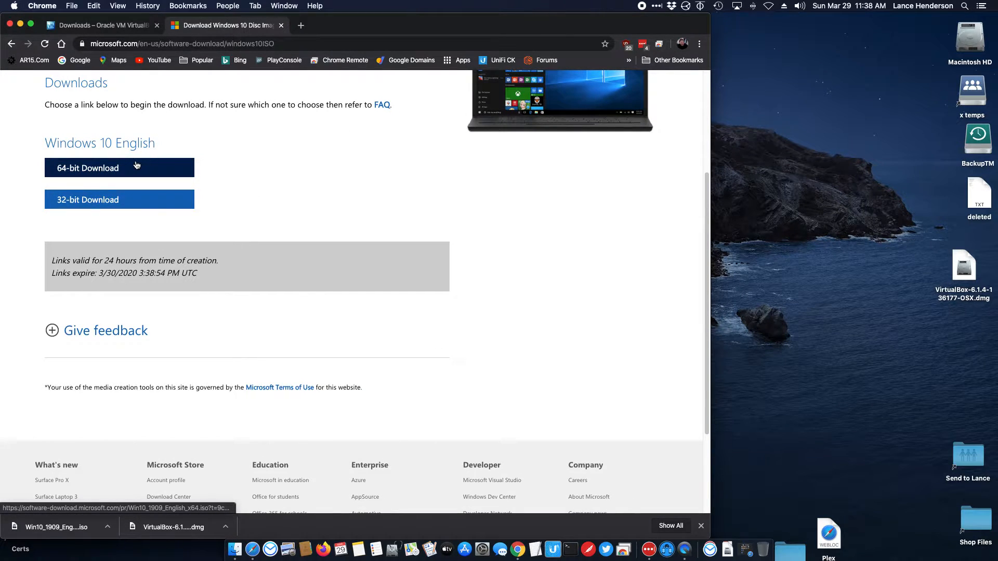
click(136, 165)
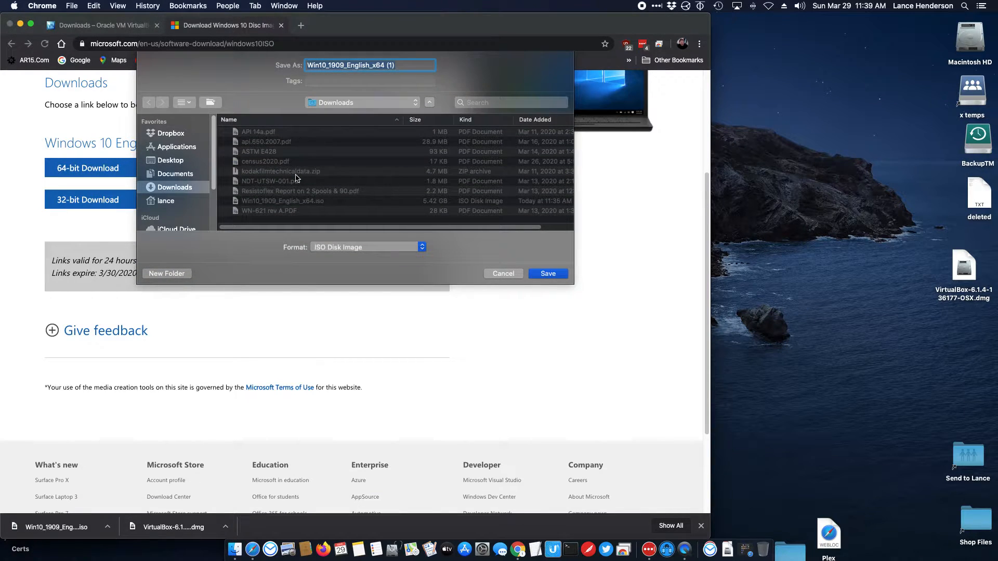
click(513, 275)
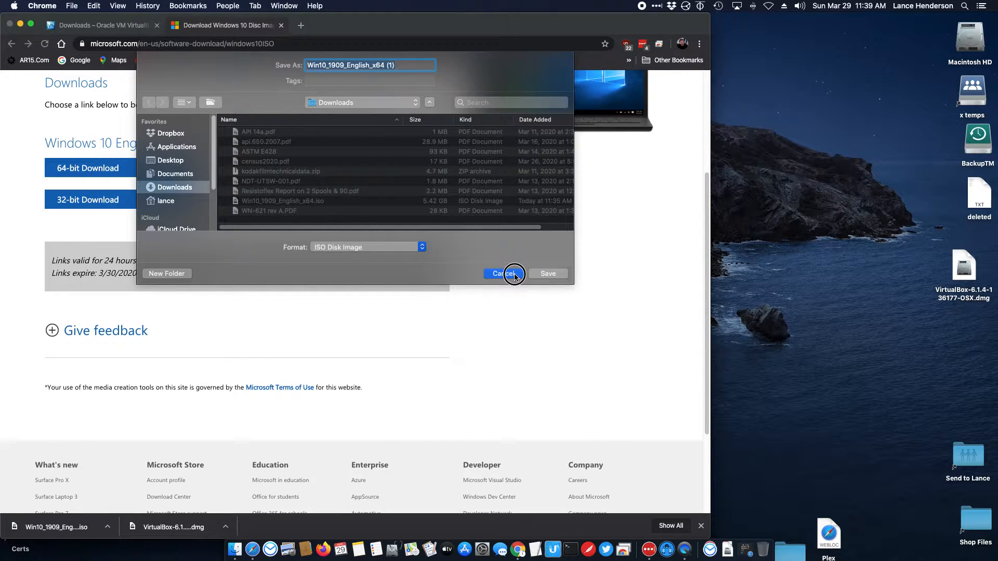
Step: Hide Chrome and mount VirtualBox-6.1.4-136177-OSX.dmg from the desktop to show VirtualBox.pkg
click(9, 24)
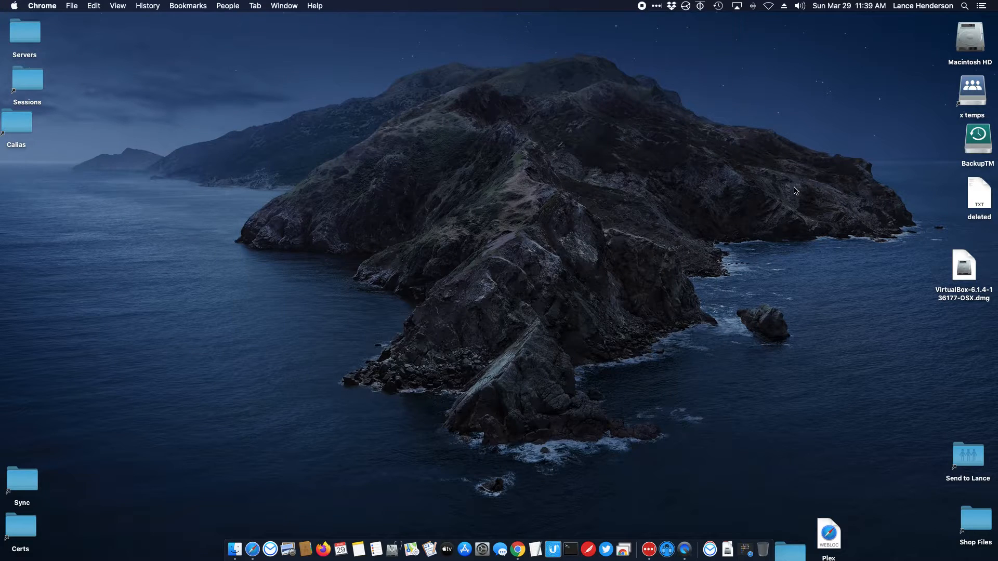
click(966, 271)
drag(965, 270, 944, 272)
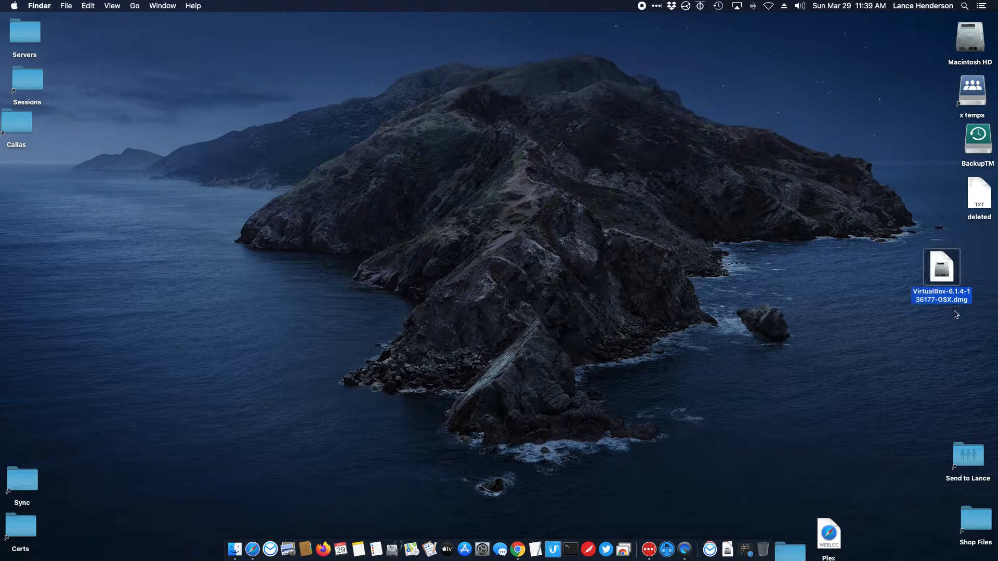
double_click(939, 283)
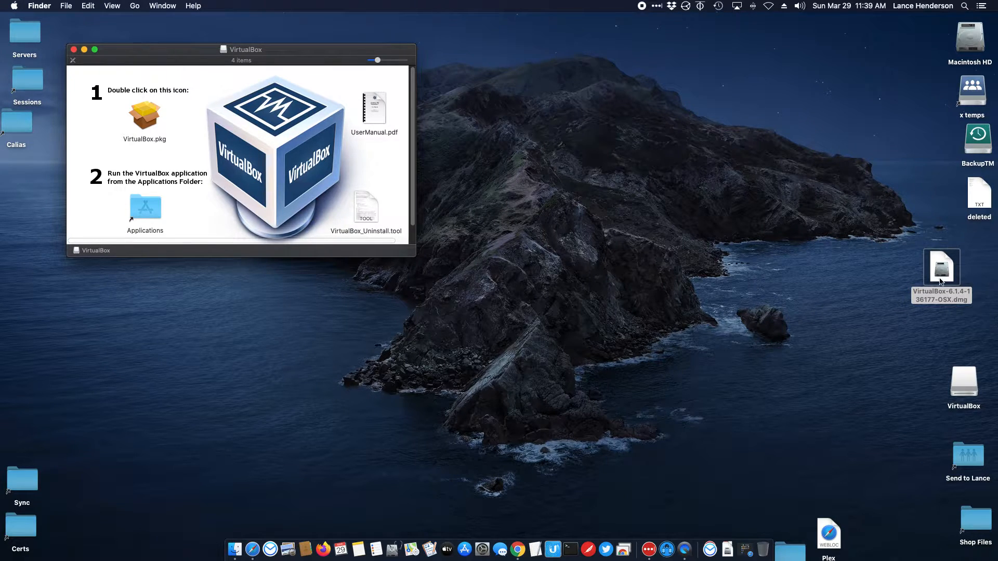
right_click(972, 389)
click(706, 321)
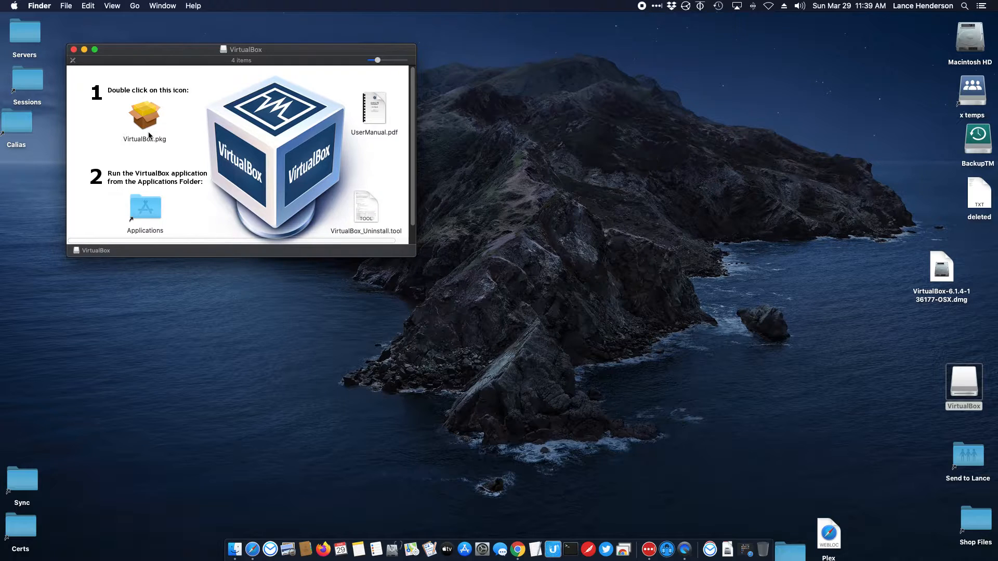
Step: Run VirtualBox.pkg's standard install on Macintosh HD, authorizing with the admin password
double_click(144, 121)
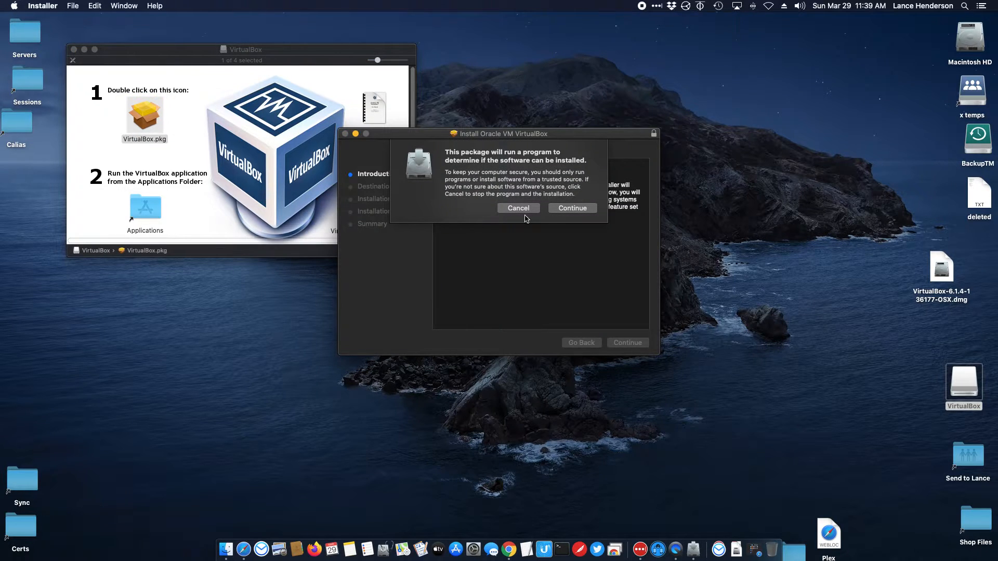
click(570, 209)
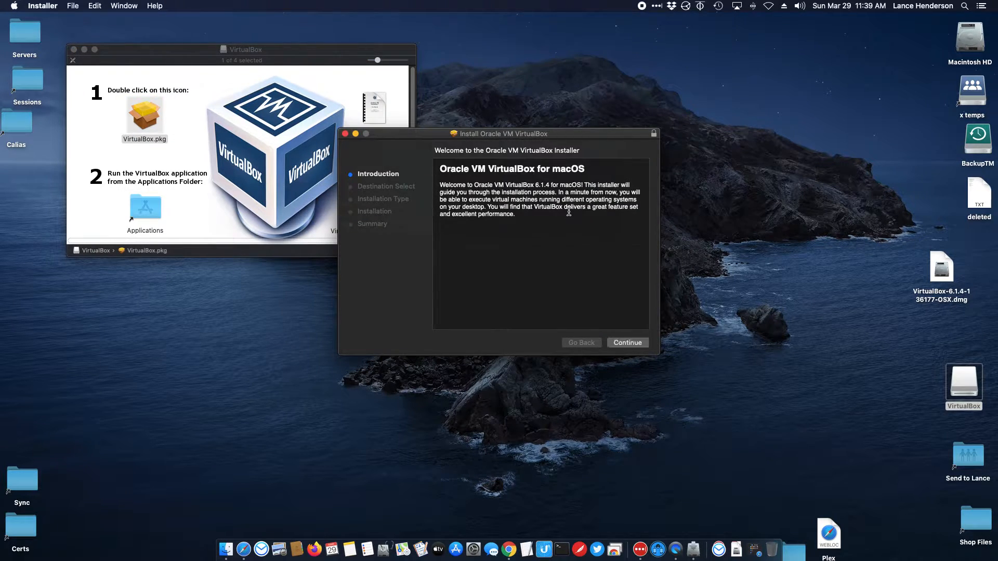
click(629, 344)
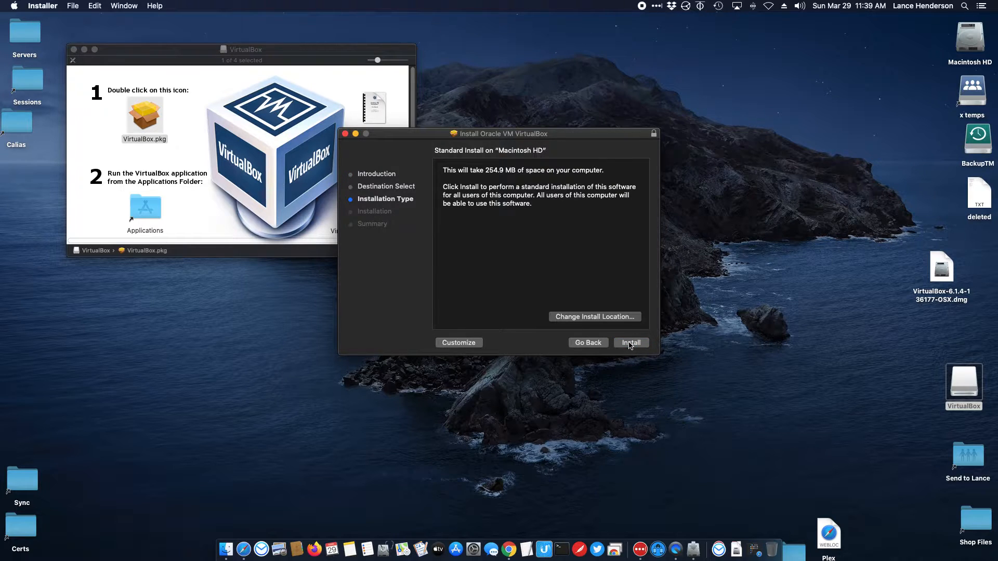
click(629, 344)
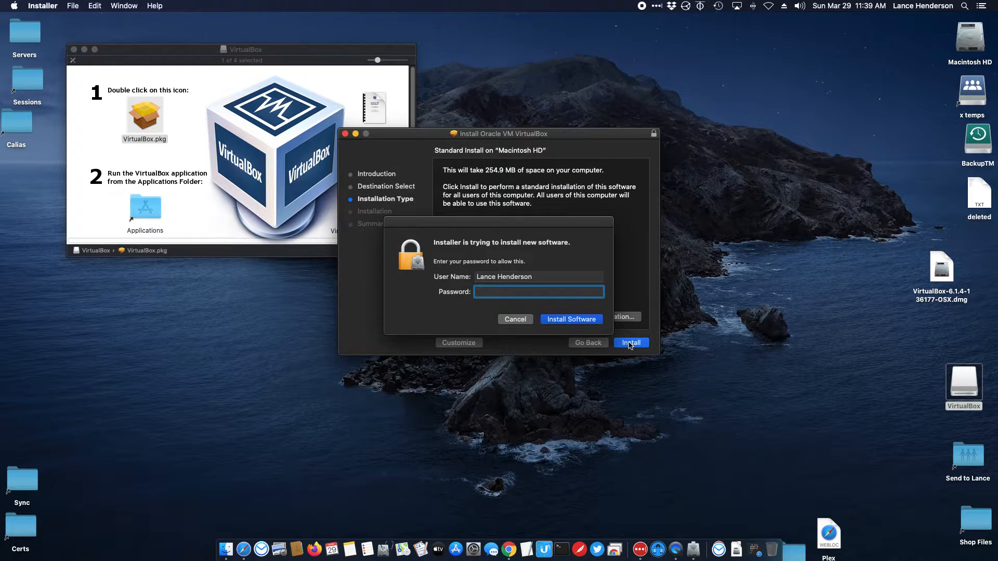
text(••••••••••)
click(576, 319)
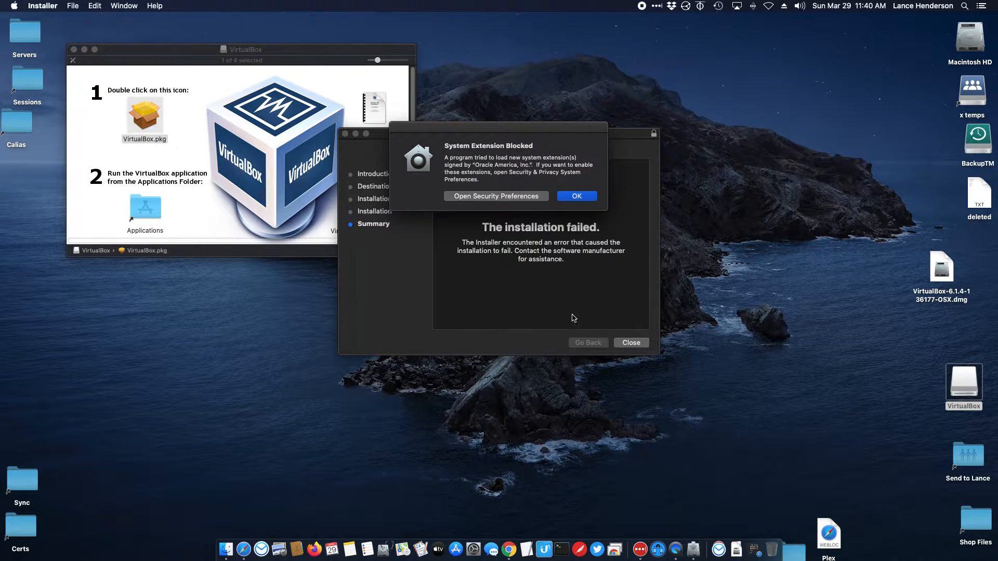
Step: Unlock Security & Privacy with the admin password and allow Oracle America's blocked system software
click(512, 196)
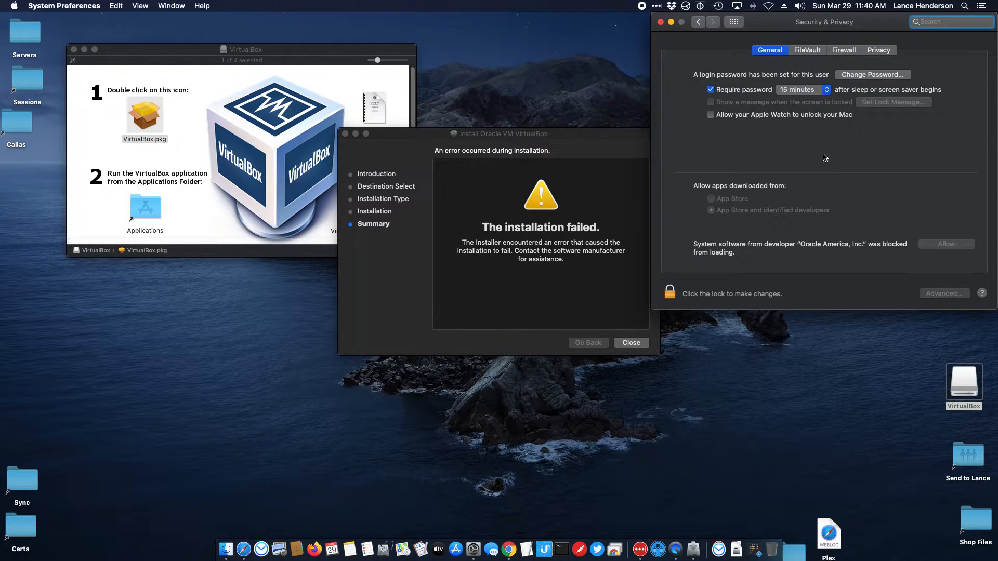
click(931, 245)
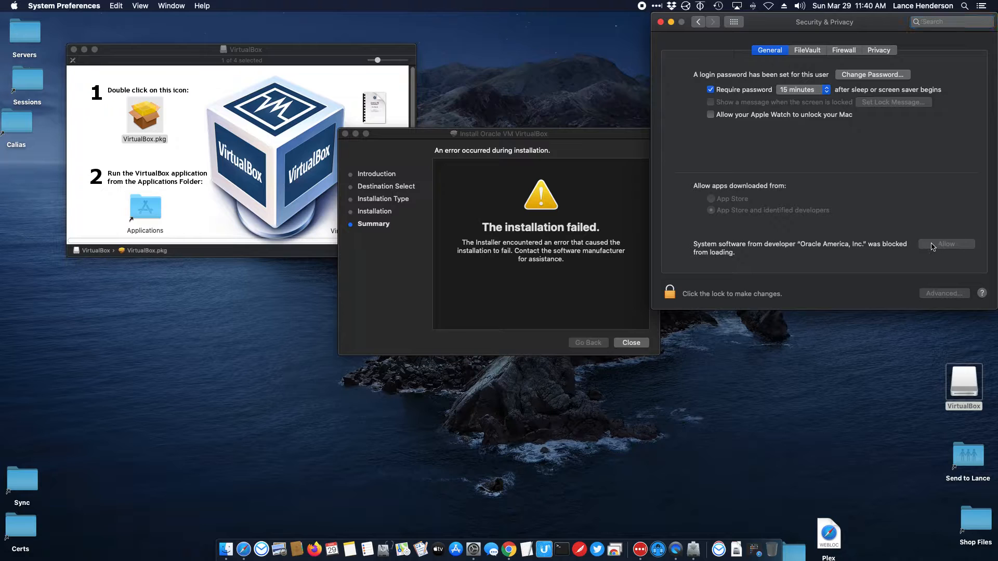
click(667, 294)
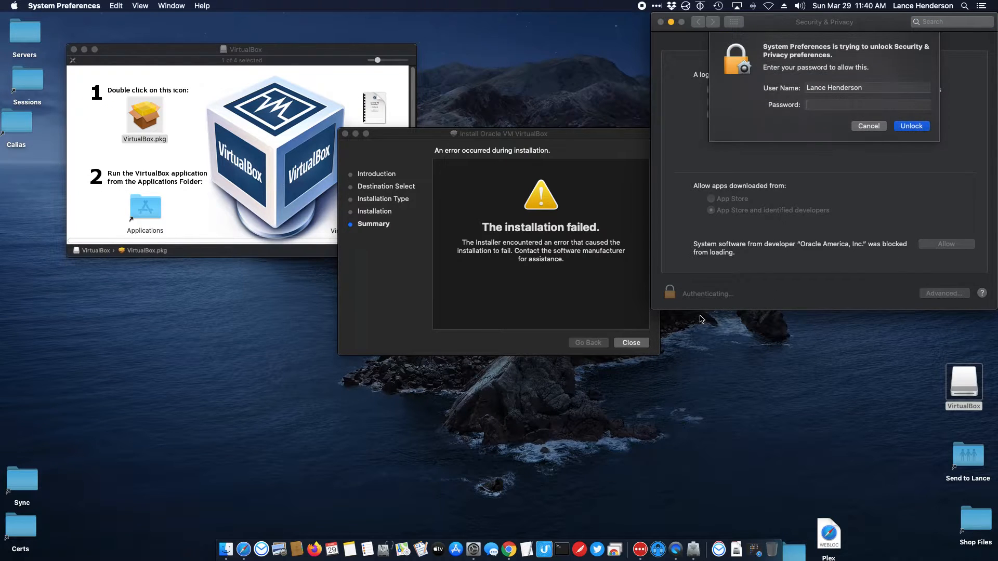
text(••••••••)
key(Return)
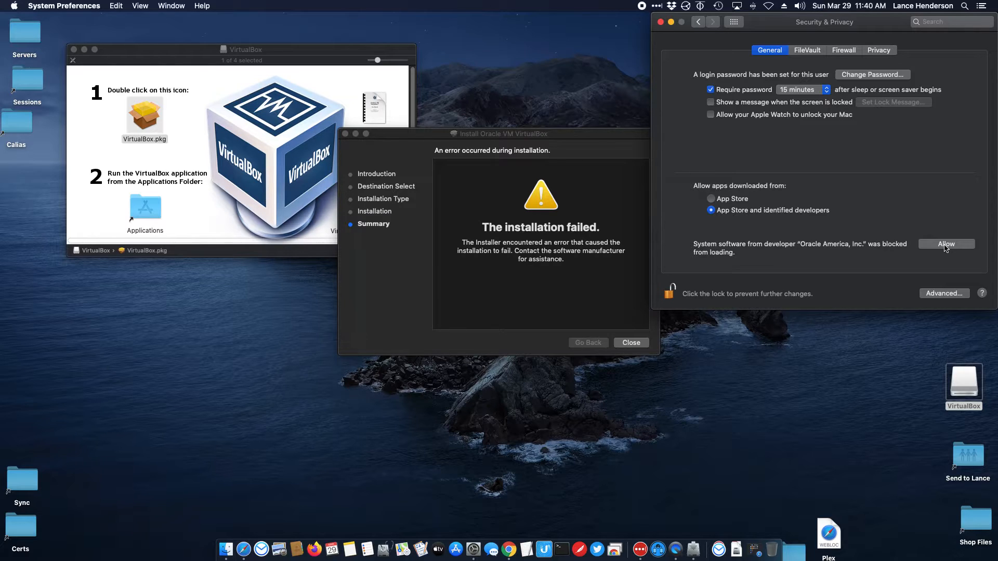
click(945, 246)
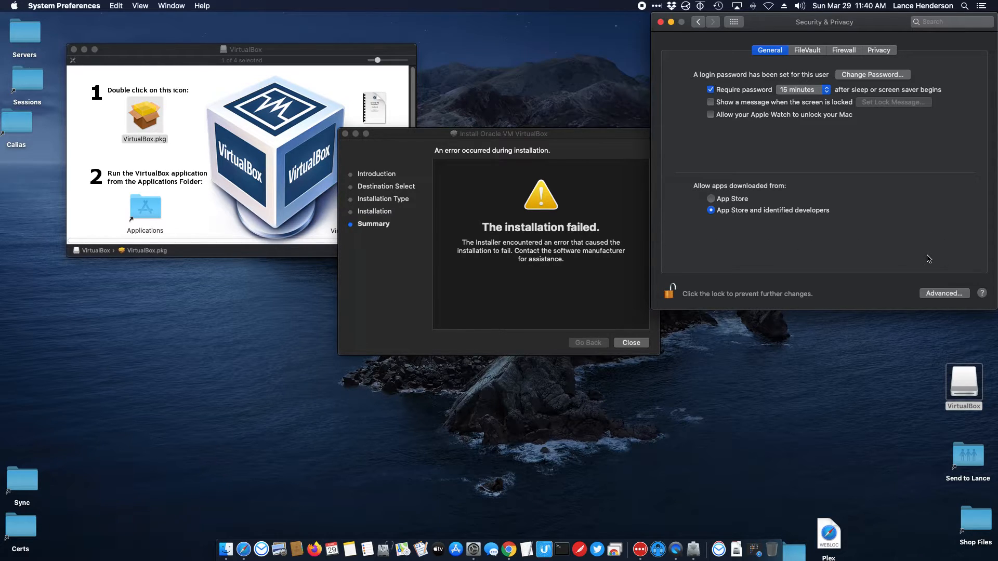
click(493, 205)
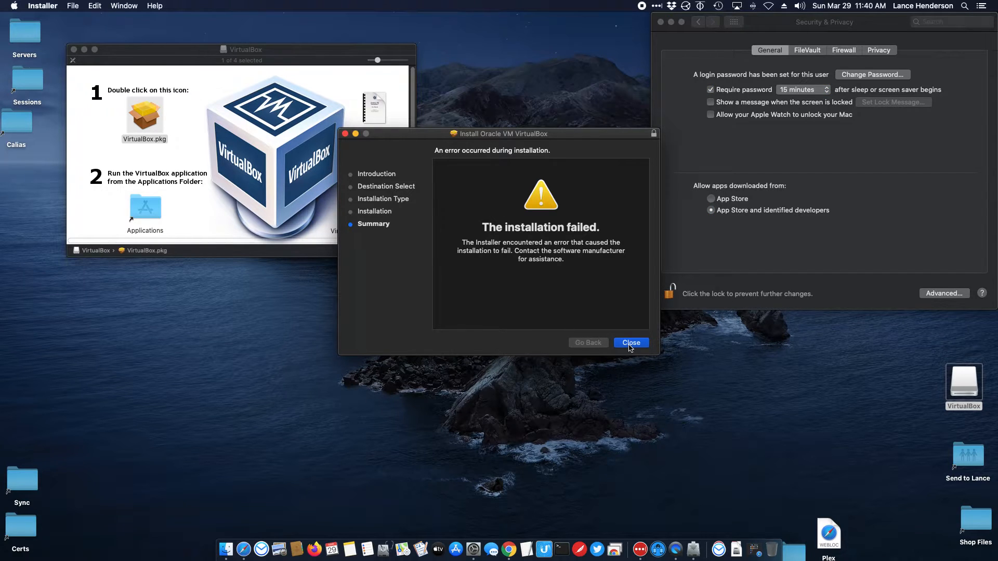
Step: Rerun the VirtualBox.pkg install with the admin password until it succeeds, then close Installer
click(630, 343)
double_click(146, 114)
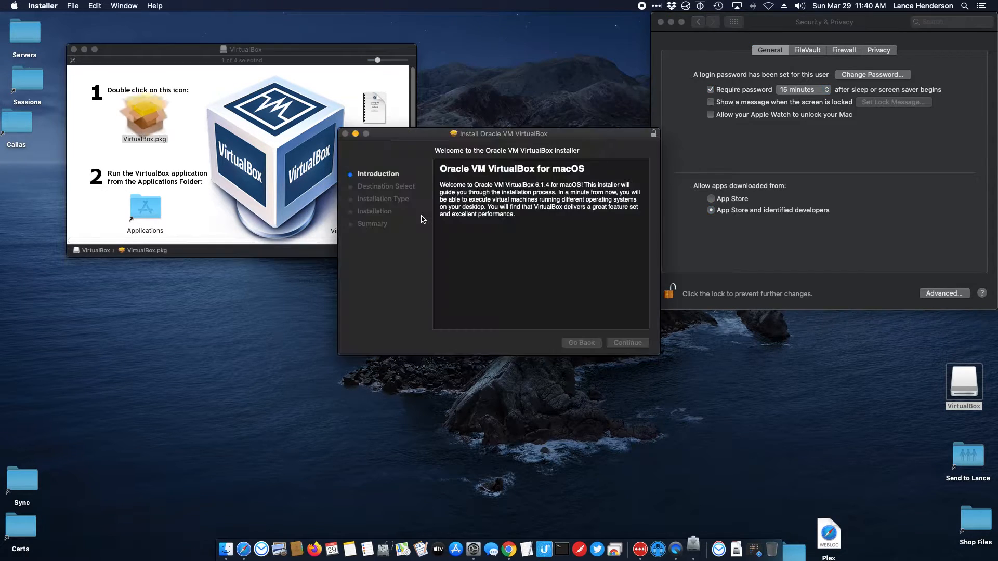
click(569, 207)
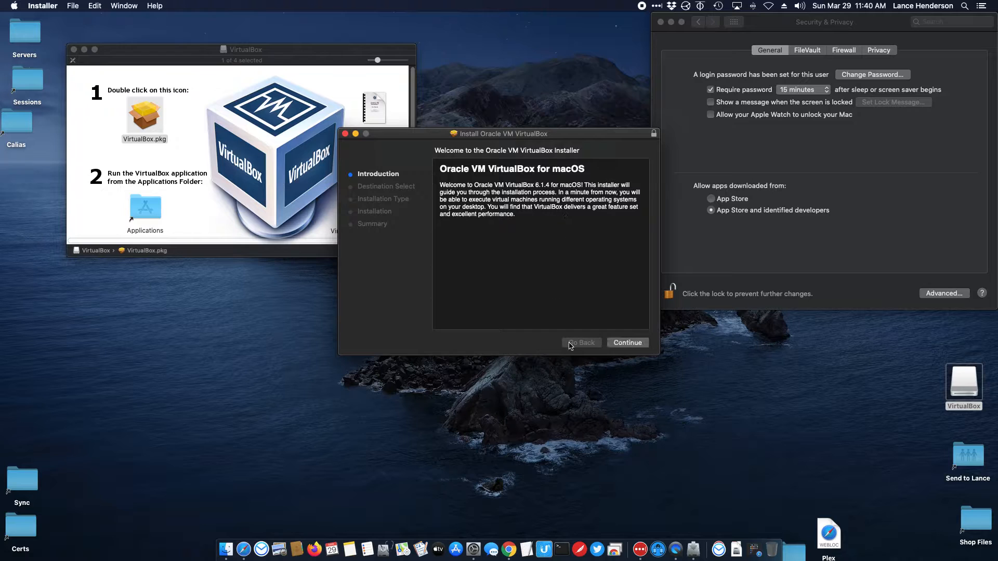
click(628, 343)
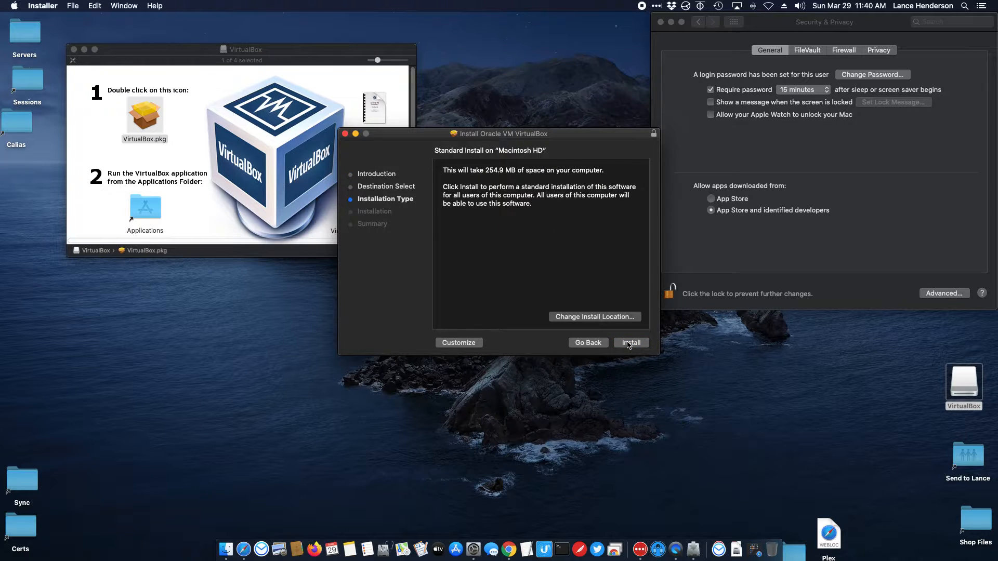
click(629, 343)
text(••)
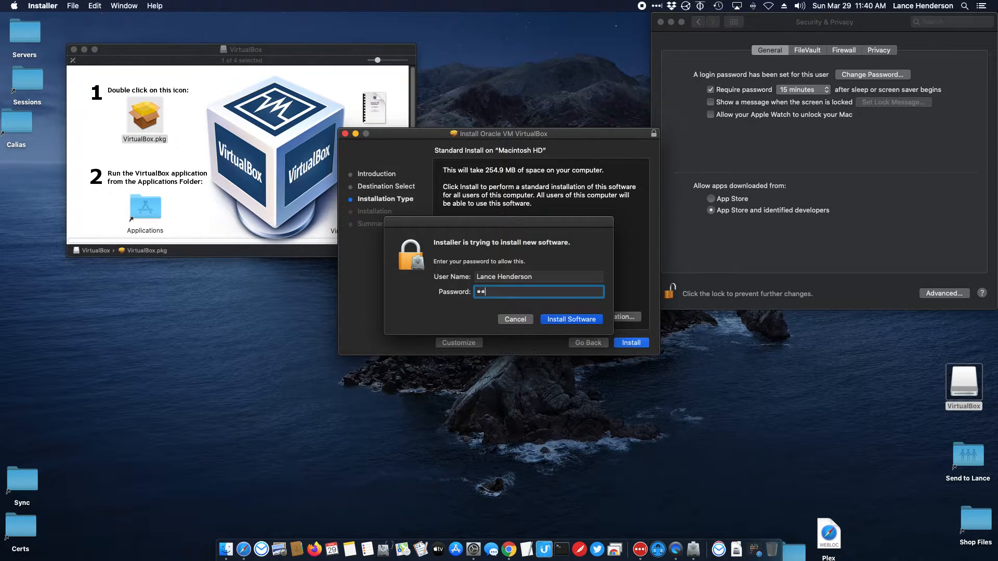
key(Return)
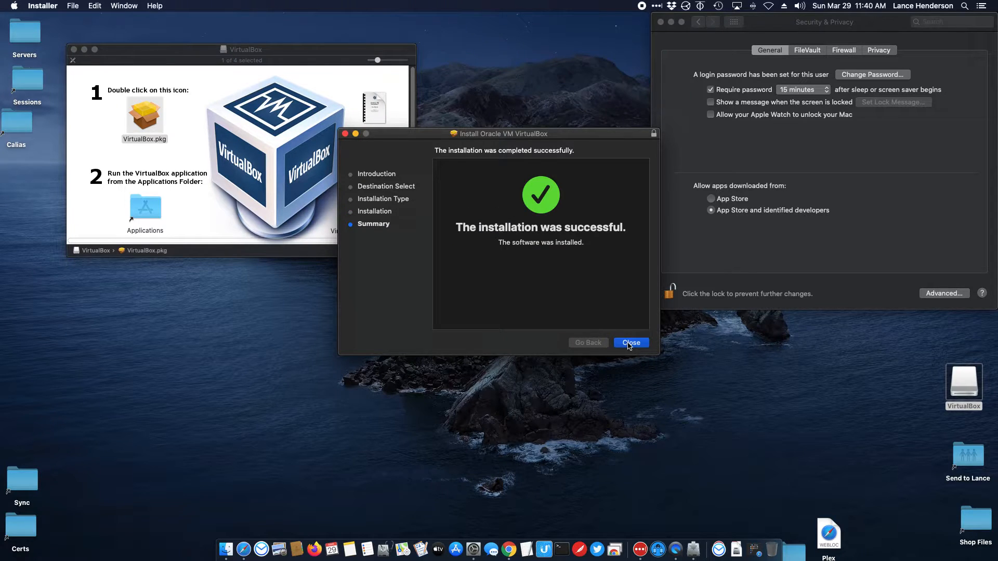
click(629, 343)
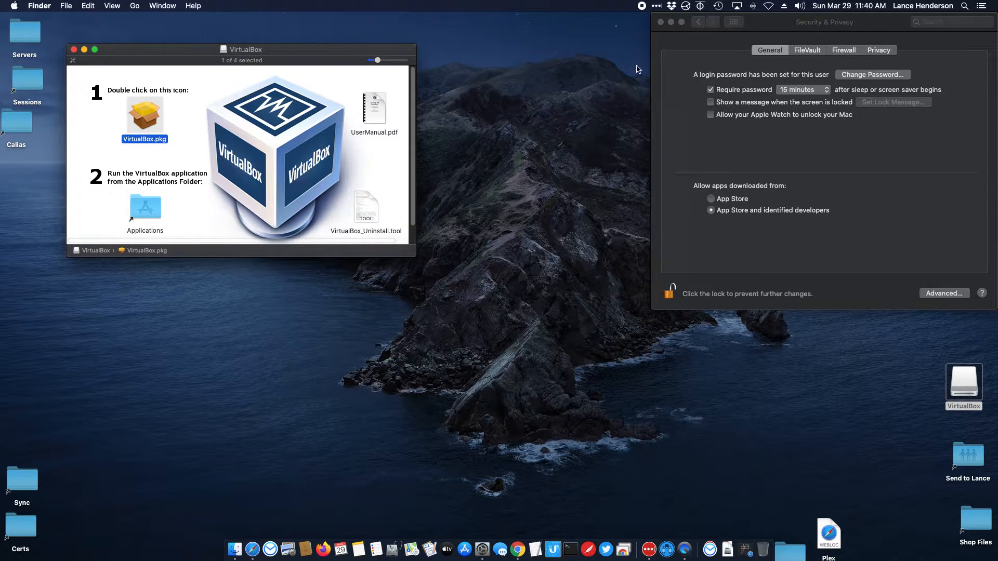
Step: Close Security & Privacy and the volume window, eject the VirtualBox volume, and open Finder on Dropbox
click(660, 22)
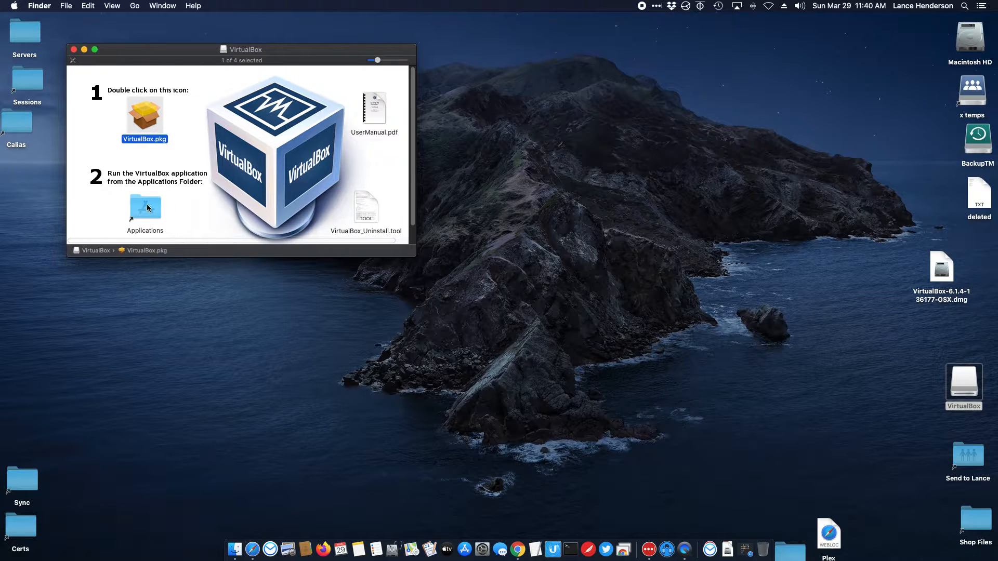
click(73, 50)
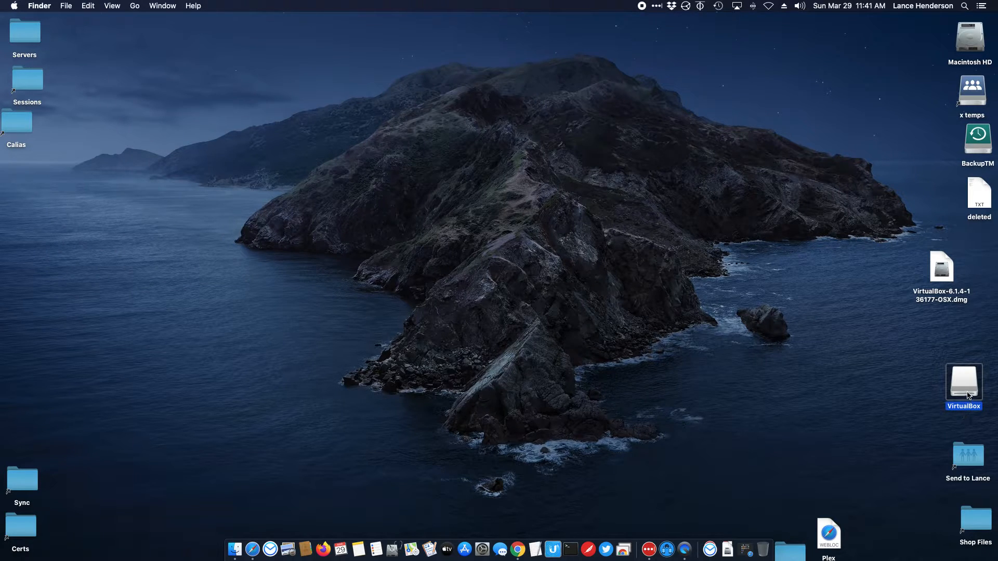
drag(967, 389, 912, 373)
mouse_move(936, 276)
mouse_down()
mouse_move(952, 266)
mouse_move(944, 263)
mouse_up()
click(909, 365)
right_click(909, 365)
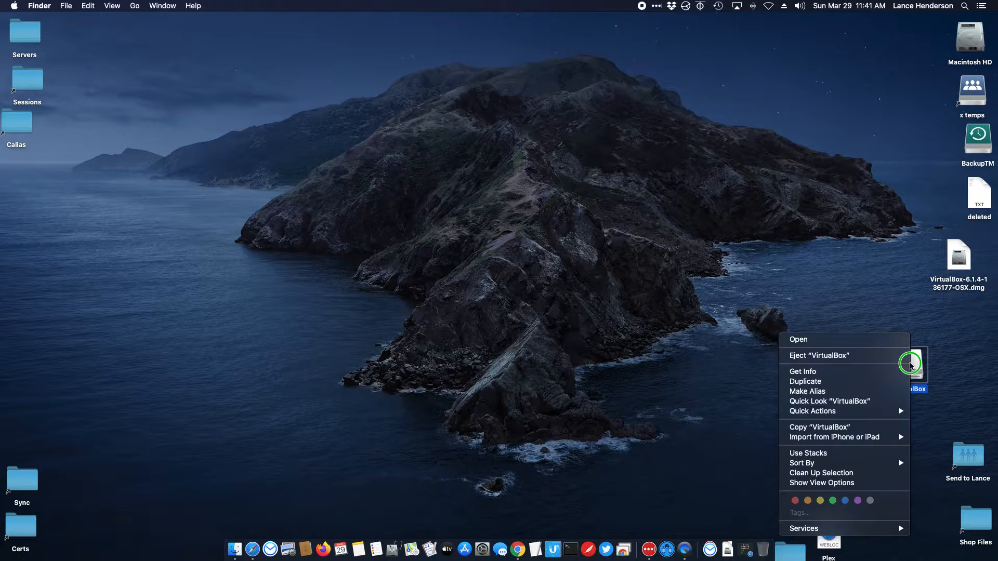
click(890, 351)
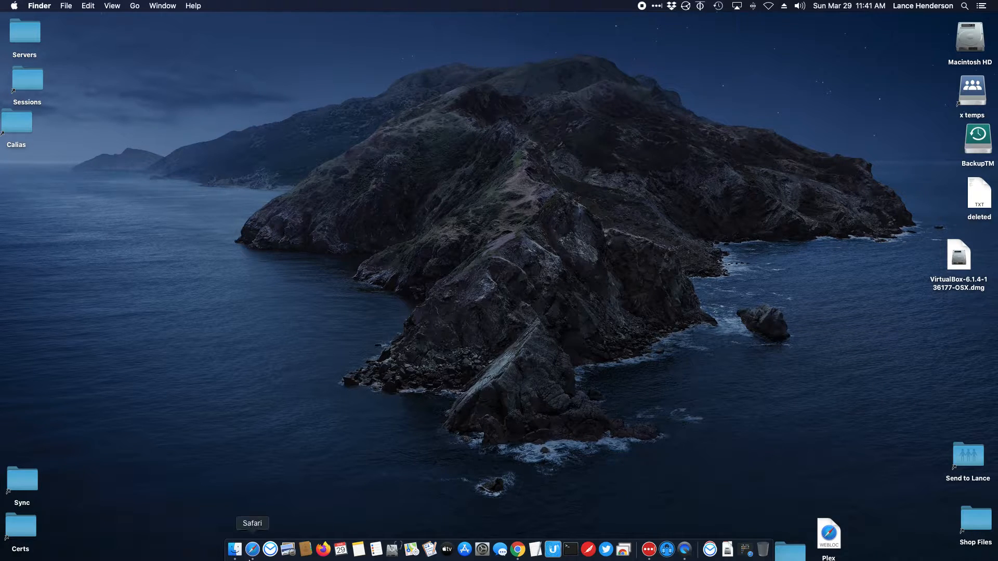
click(235, 548)
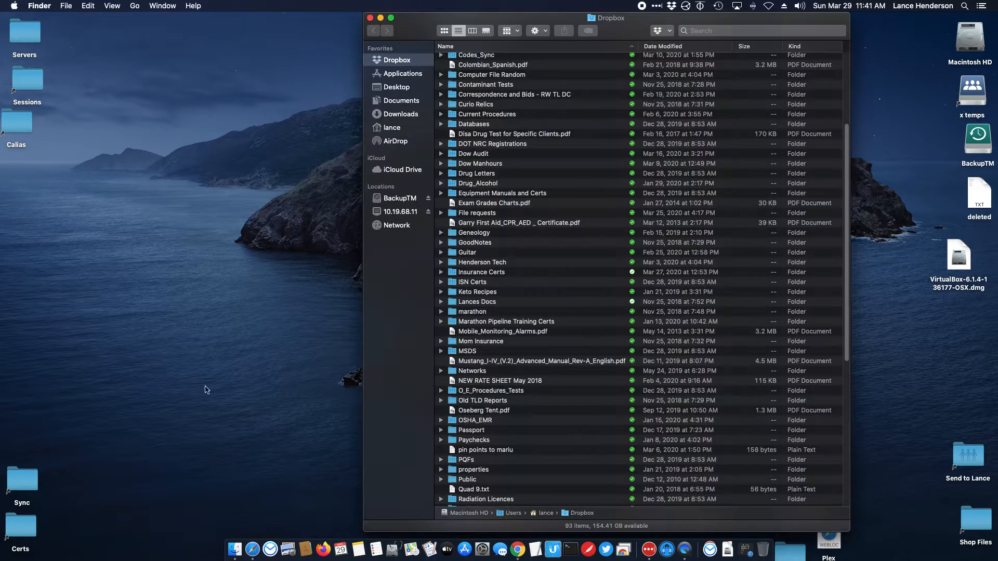
drag(419, 40, 405, 39)
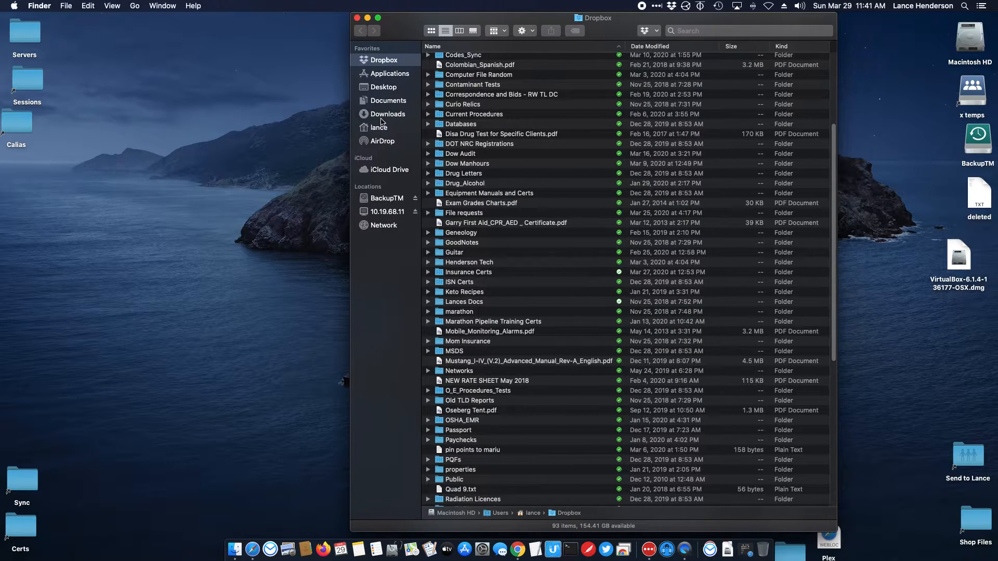
Step: Launch VirtualBox from Finder's Applications folder to open the VirtualBox Manager
click(384, 73)
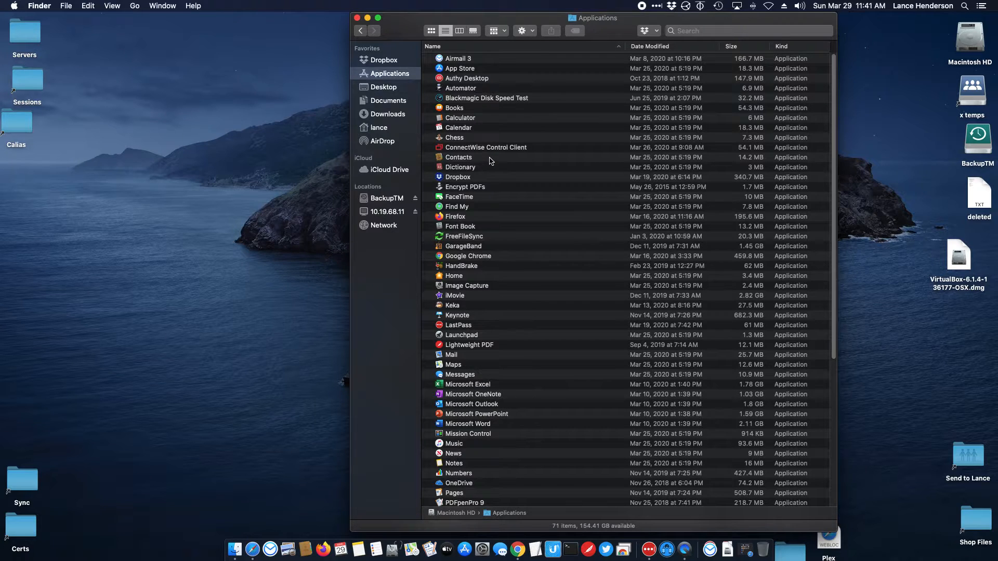
scroll(470, 333, down, 10)
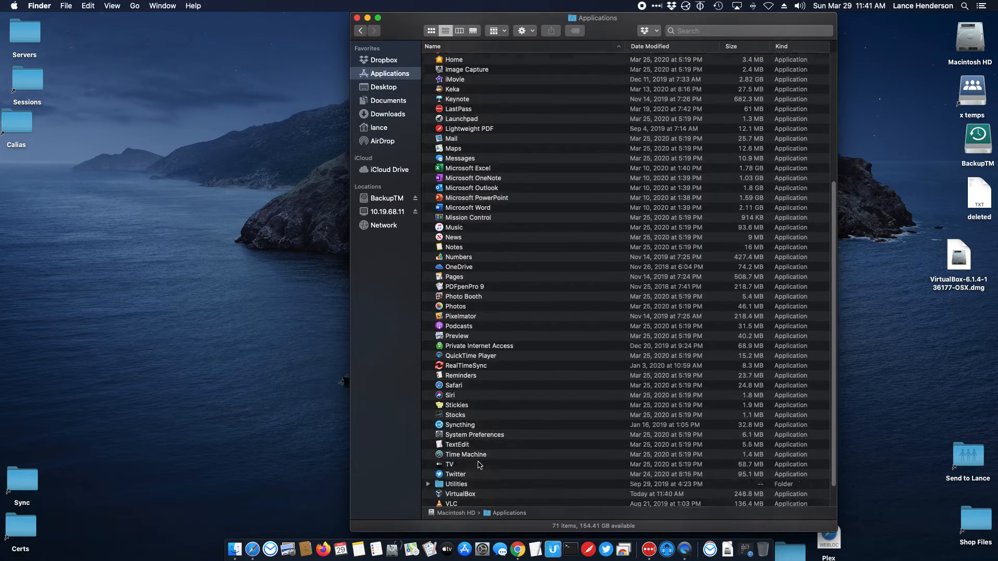
double_click(460, 463)
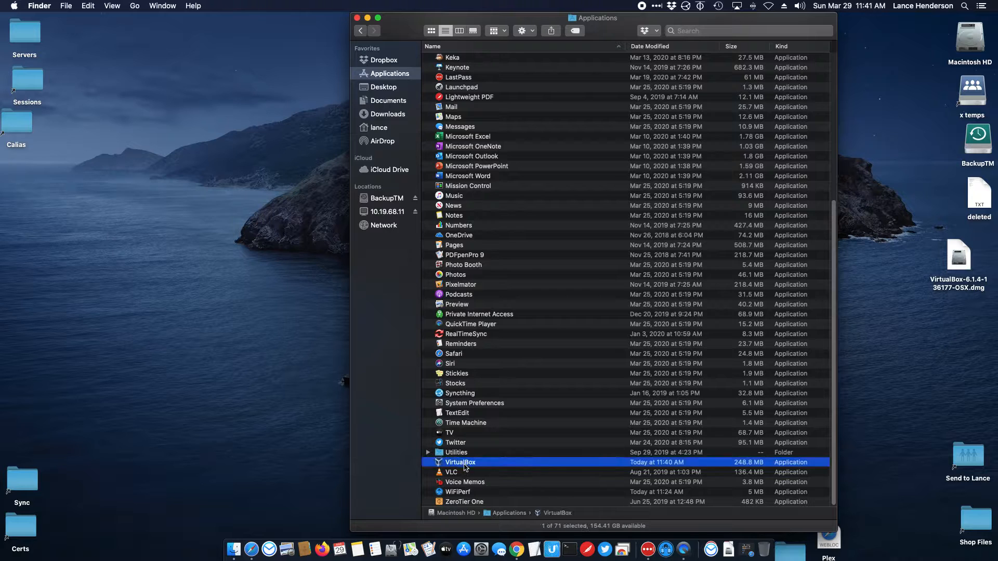
Step: Close the Applications window, then move the VirtualBox Manager to the upper left and enlarge it
click(356, 17)
drag(379, 150, 266, 38)
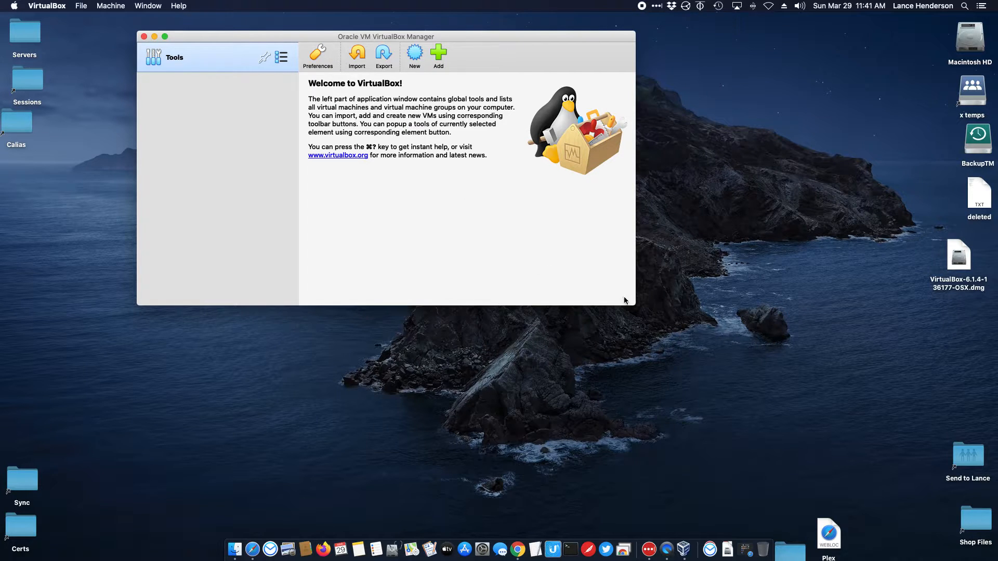
drag(634, 305, 655, 428)
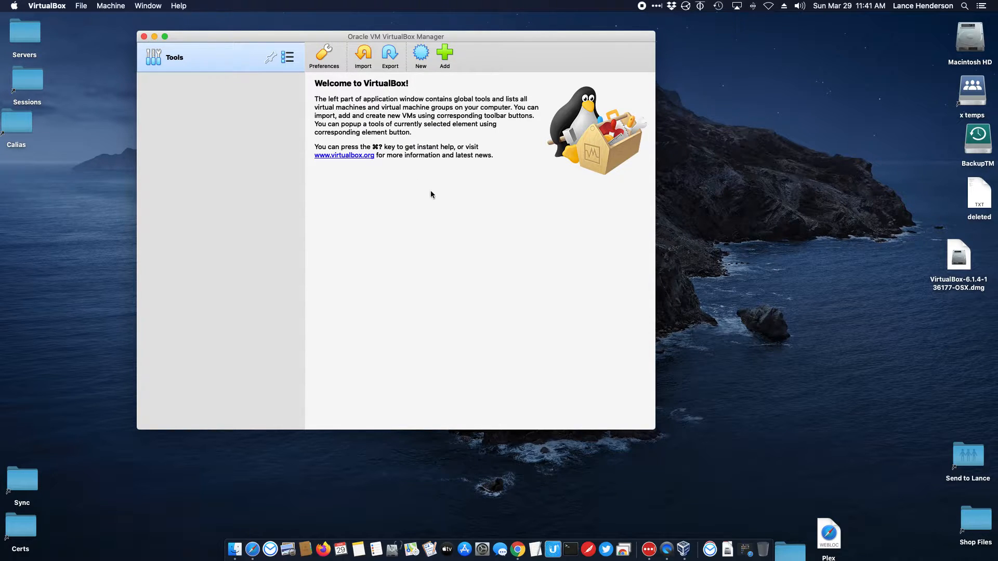
Step: Create a new VM named 'Window 10 YouTube' as Windows 10 (64-bit) and continue to memory size
click(420, 54)
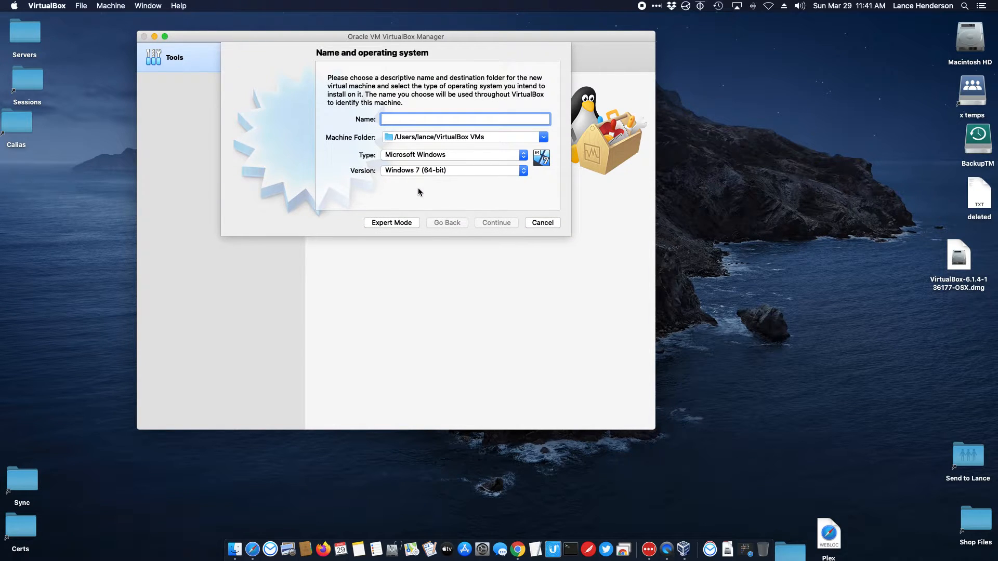
text(W)
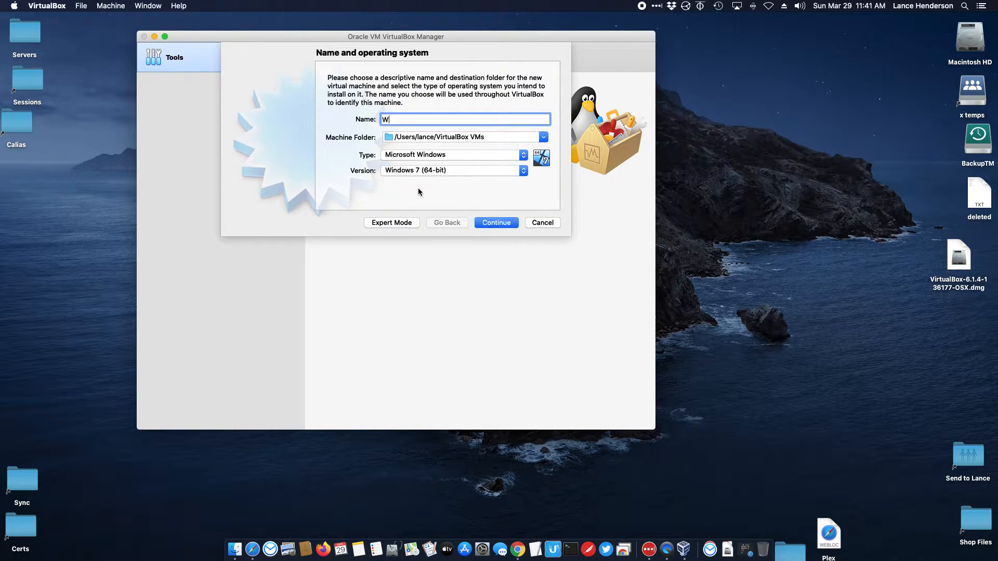
text(indow 10)
text(YouTube)
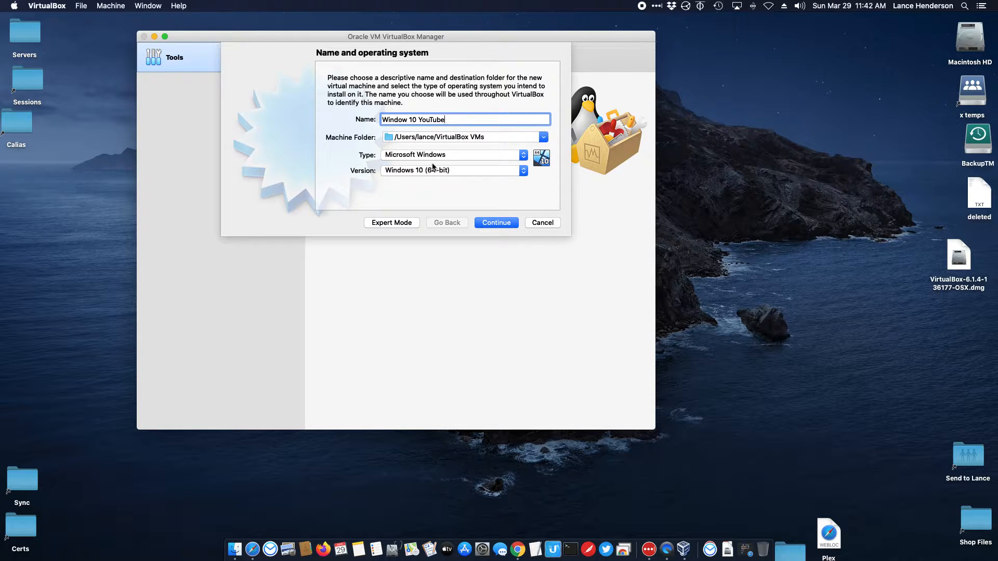
click(504, 224)
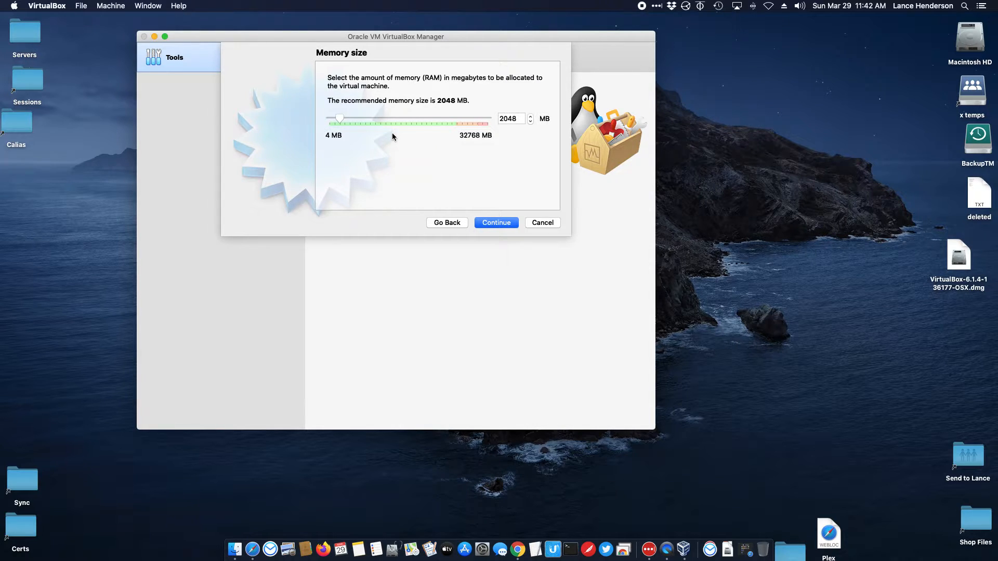
Step: Set the VM memory to 4096 MB and create a new VDI virtual hard disk
click(341, 119)
drag(342, 119, 350, 123)
click(506, 224)
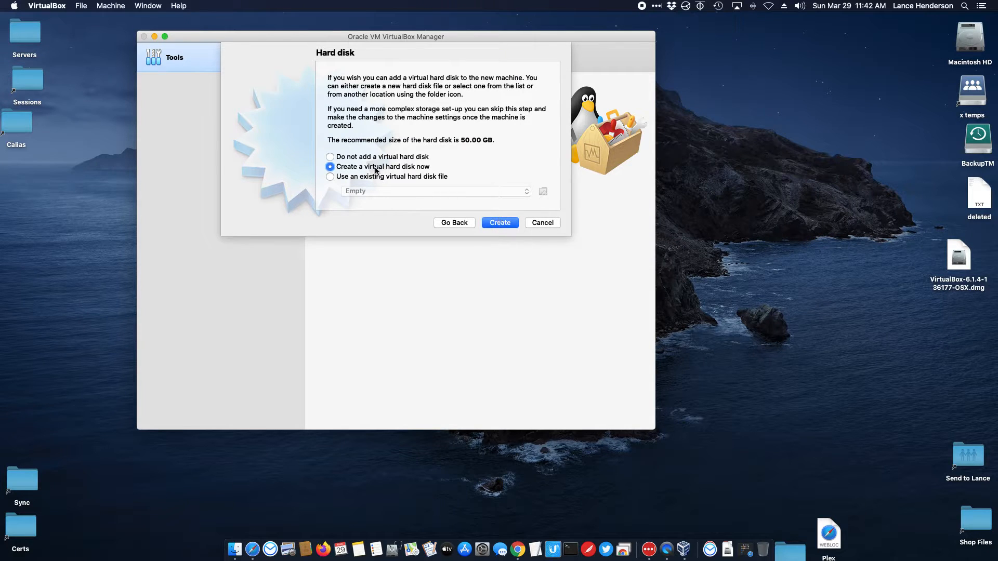
click(503, 224)
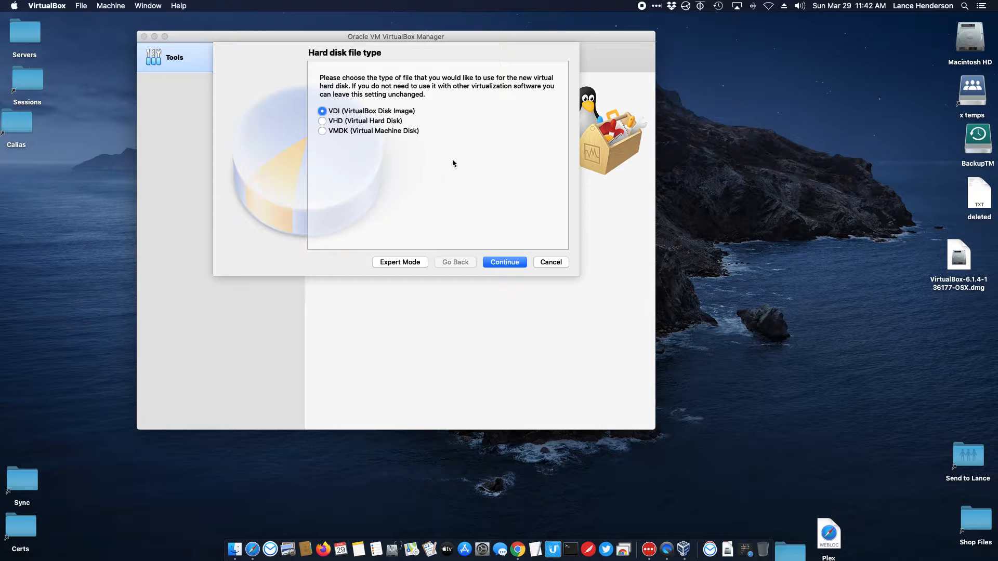
click(483, 263)
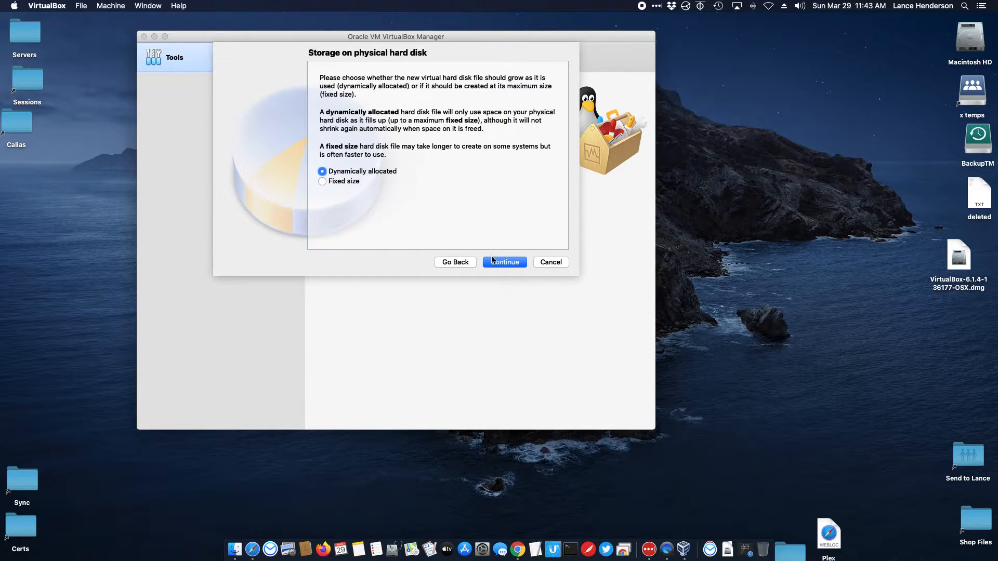
Step: Size the virtual hard disk to 80.88 GB and finish creating the Window 10 YouTube VM
click(519, 265)
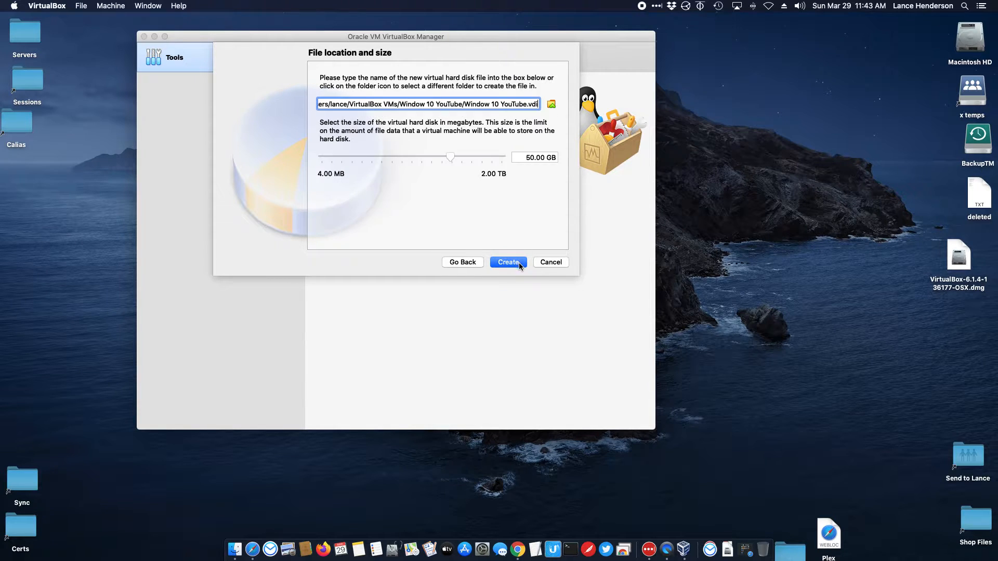
drag(452, 161, 455, 161)
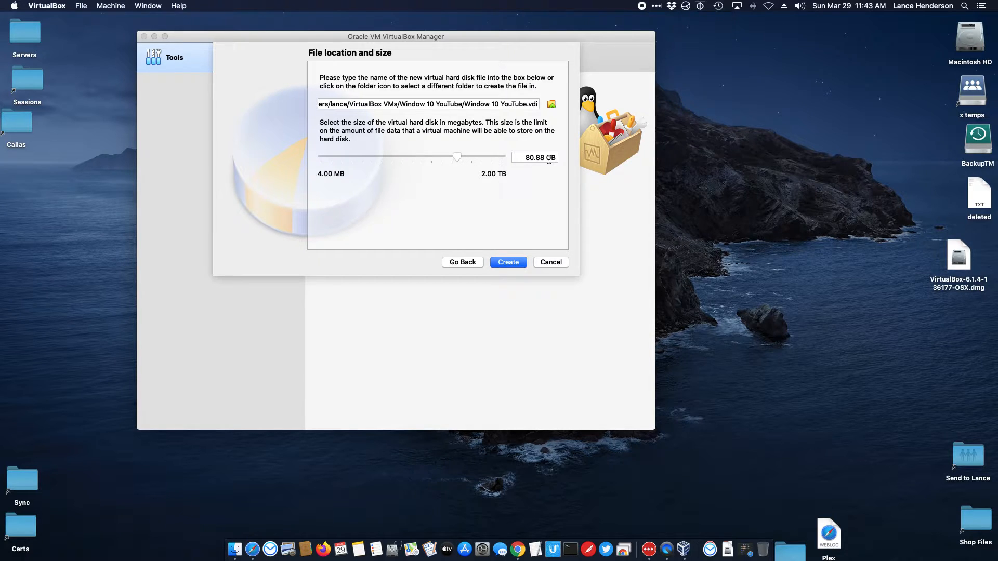
drag(521, 156, 553, 158)
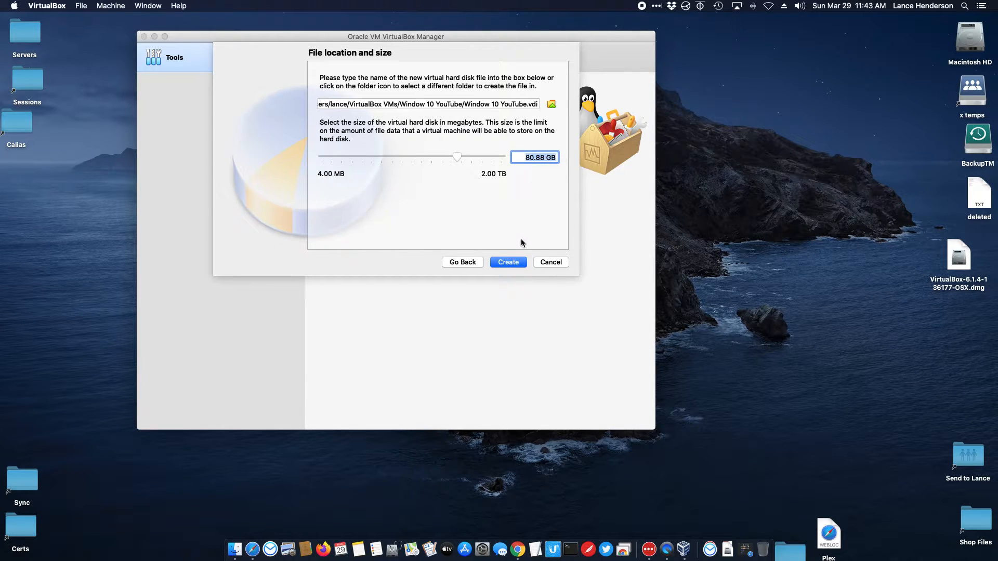
click(507, 262)
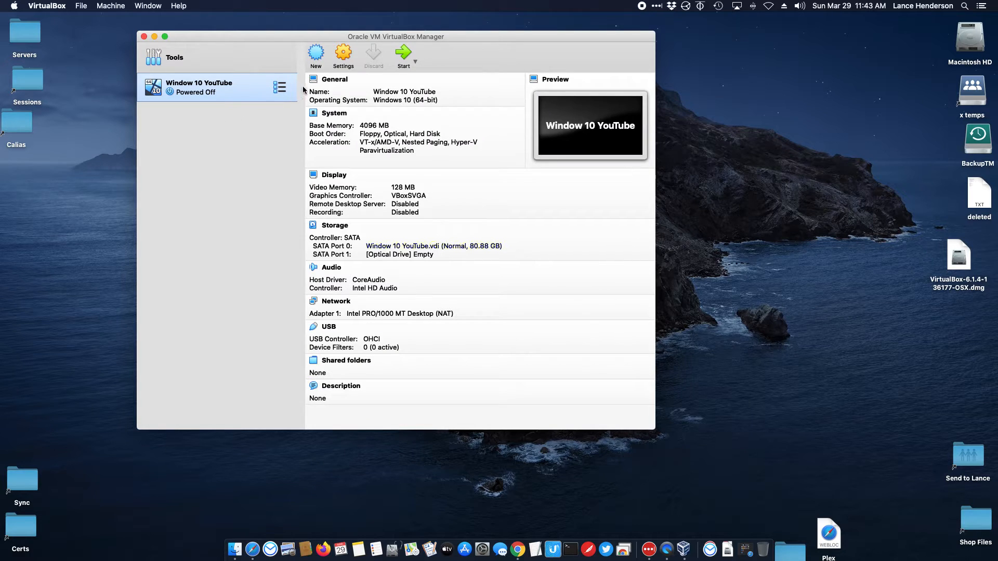
Step: In the Window 10 YouTube VM settings, raise System > Processor(s) from 1 to 2 CPUs
click(343, 54)
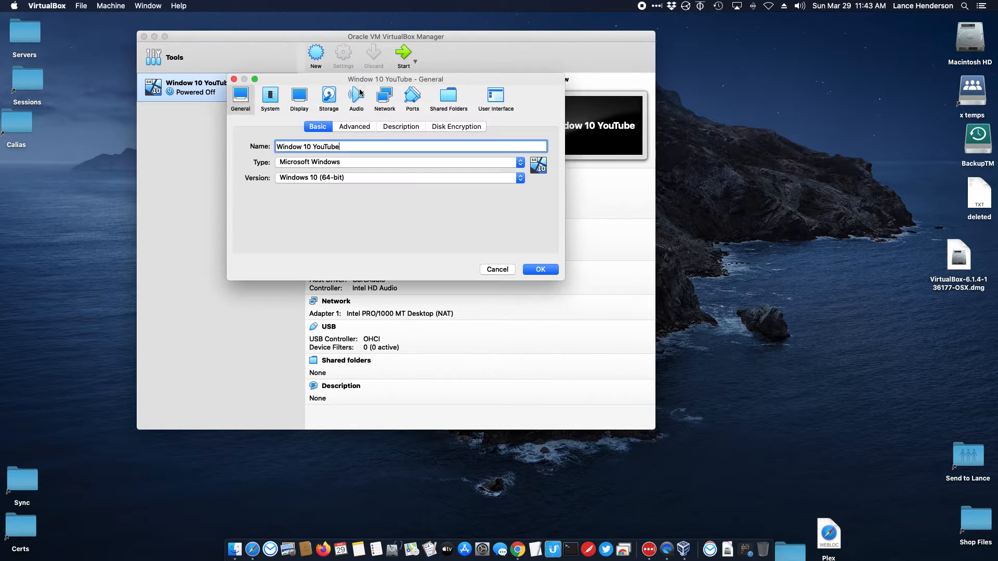
click(358, 127)
click(378, 128)
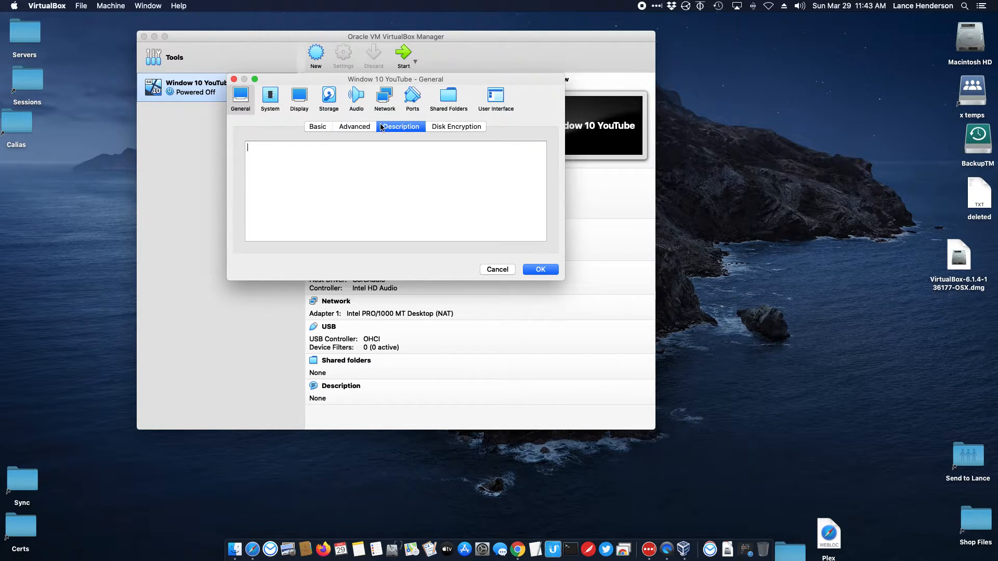
click(309, 127)
click(268, 98)
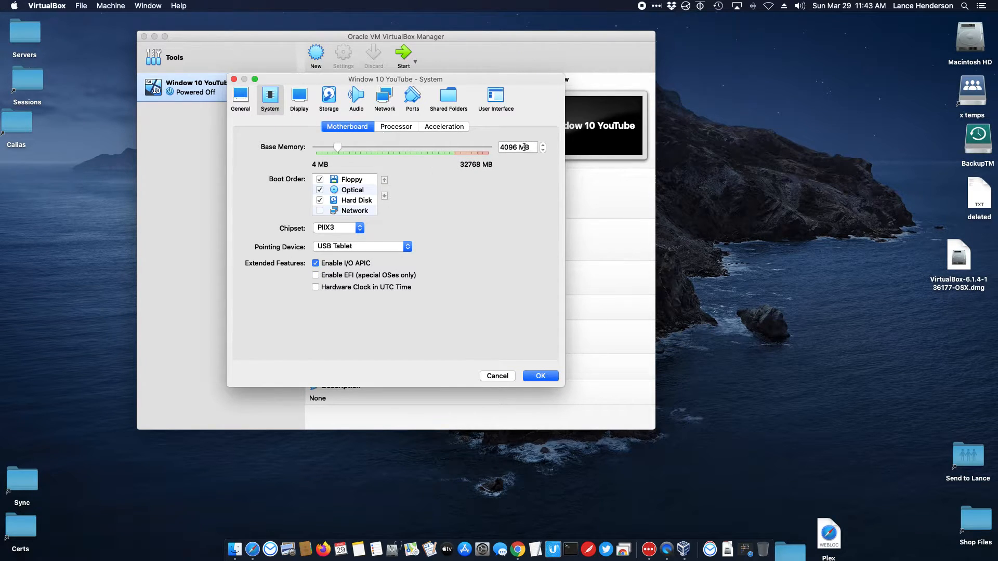
click(396, 126)
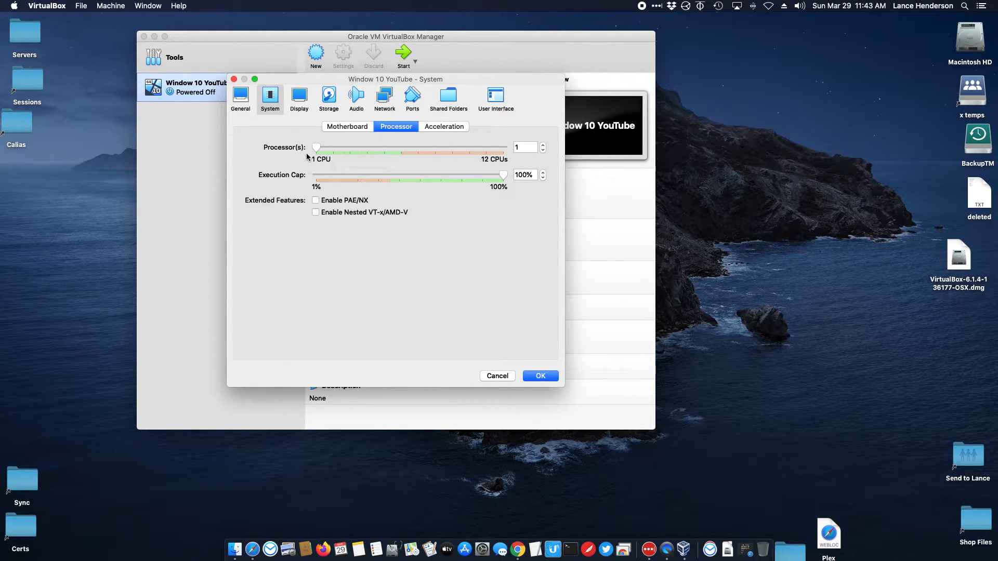
drag(317, 148, 332, 152)
click(15, 6)
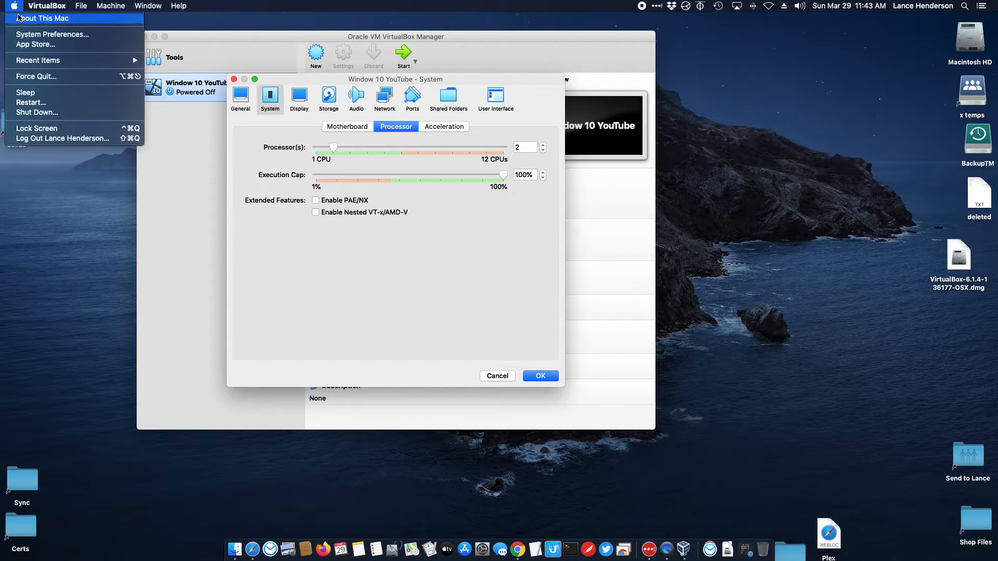
click(19, 18)
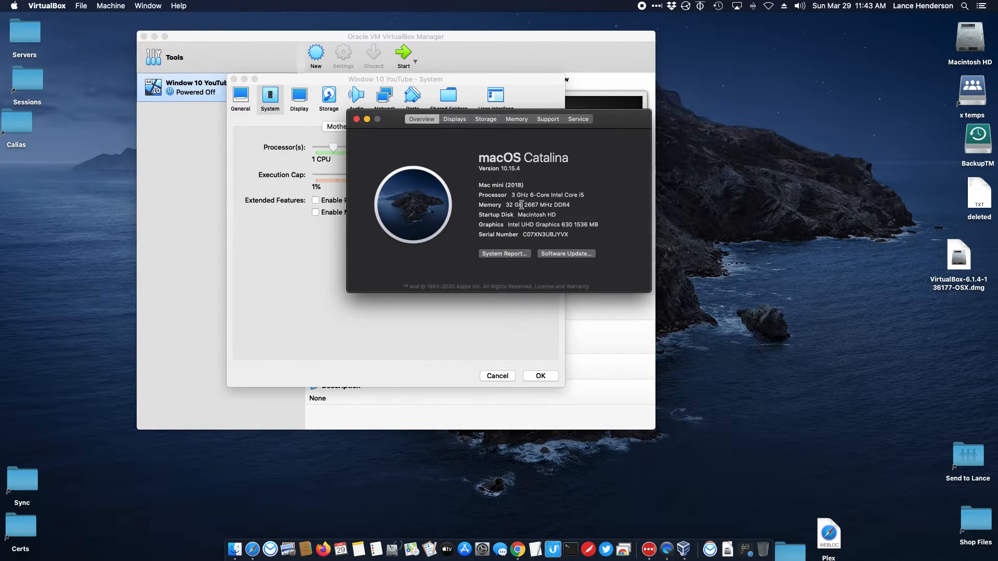
drag(530, 195, 541, 195)
click(356, 120)
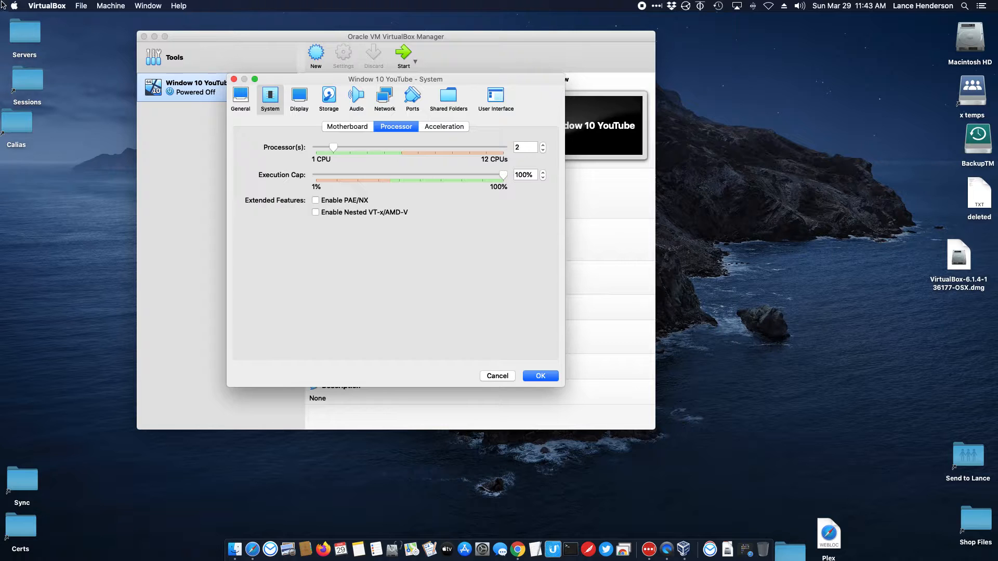
click(36, 6)
mouse_move(14, 5)
click(41, 18)
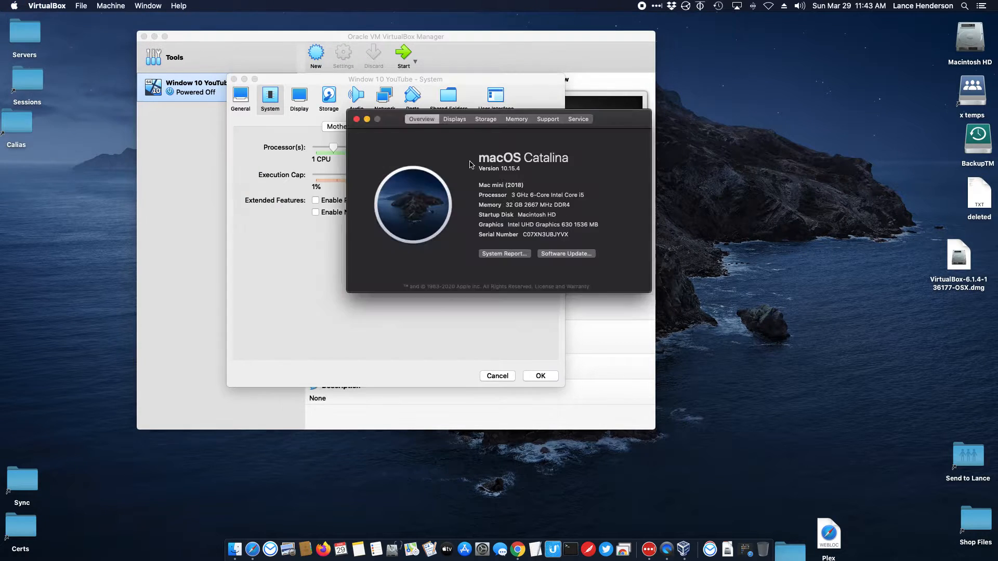
double_click(509, 204)
click(356, 119)
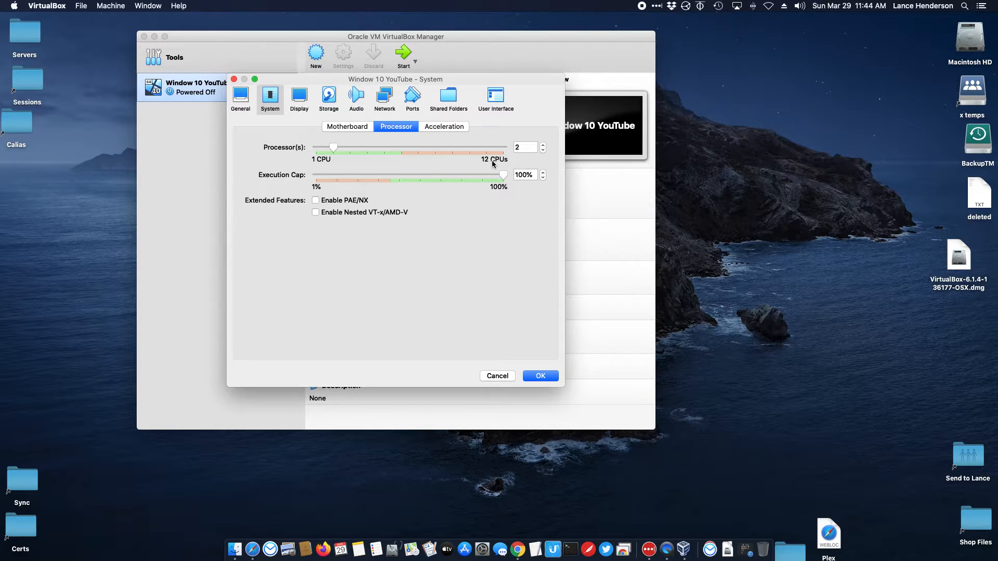
Step: Leave Processor(s) at 2 and show the Display page with 128 MB video memory
mouse_move(333, 148)
mouse_down()
mouse_move(394, 153)
mouse_move(335, 151)
mouse_up()
drag(335, 150, 335, 151)
mouse_move(328, 150)
mouse_down()
mouse_move(315, 150)
mouse_move(330, 151)
mouse_up()
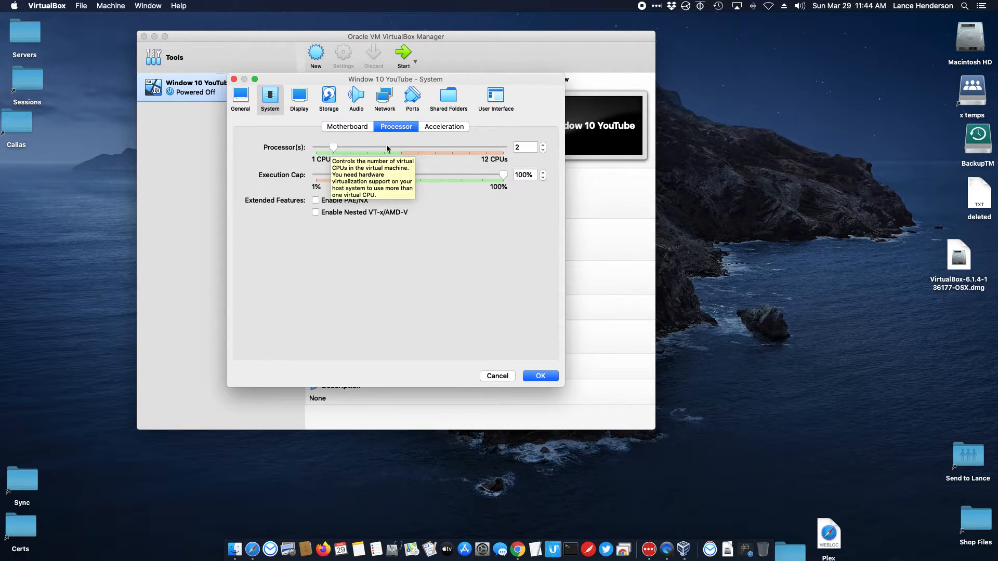
click(294, 97)
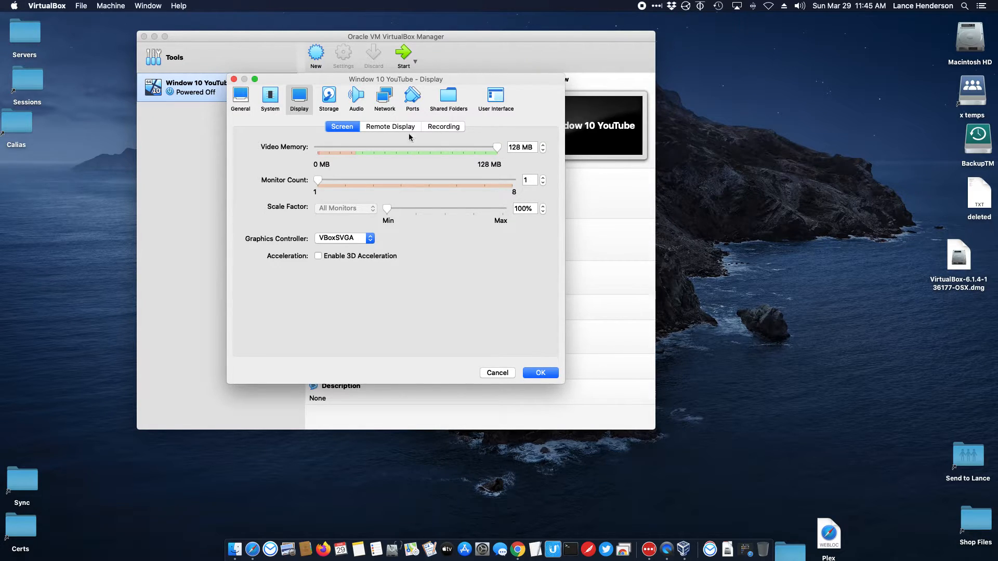
Step: Go through the Storage and Audio pages to the Network page, where Adapter 1 uses NAT
click(331, 102)
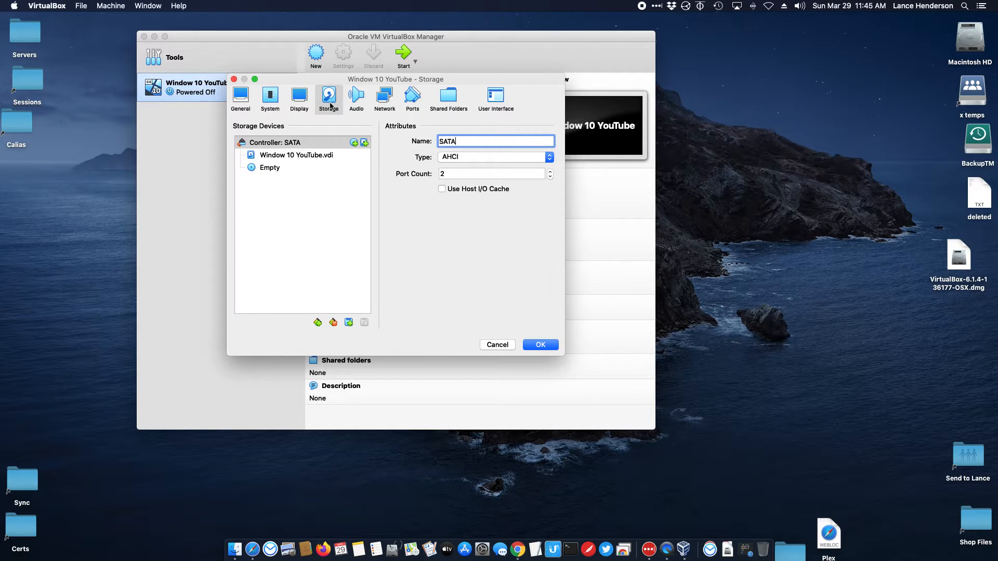
click(358, 103)
click(382, 100)
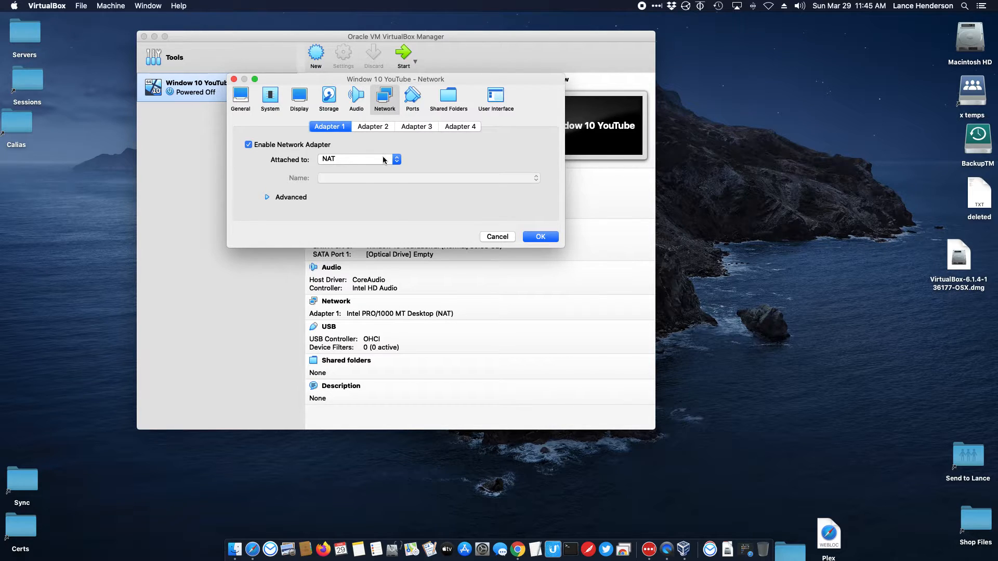
Step: Set Adapter 1 to Not attached and save the VM settings with OK
click(384, 158)
click(349, 216)
click(450, 99)
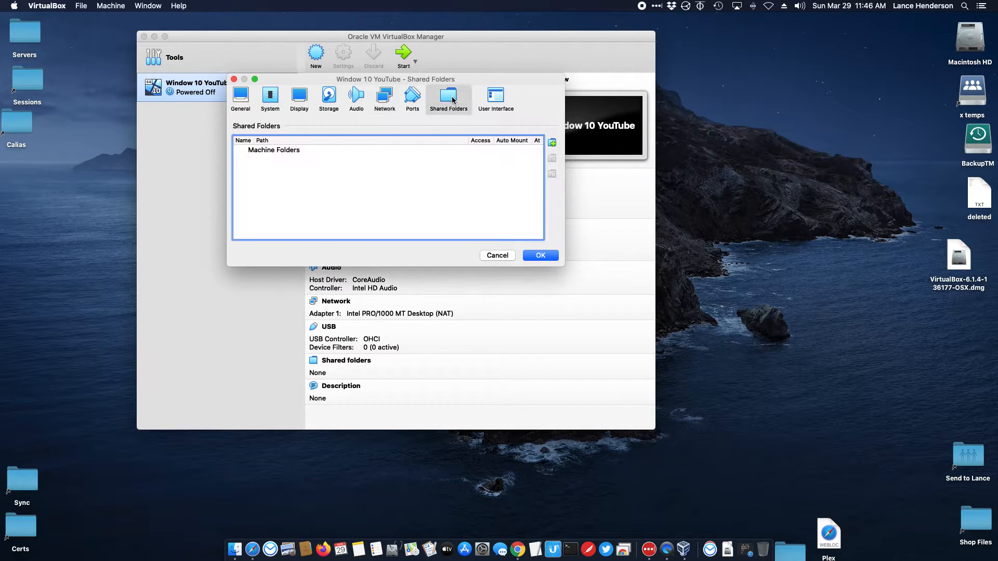
click(337, 102)
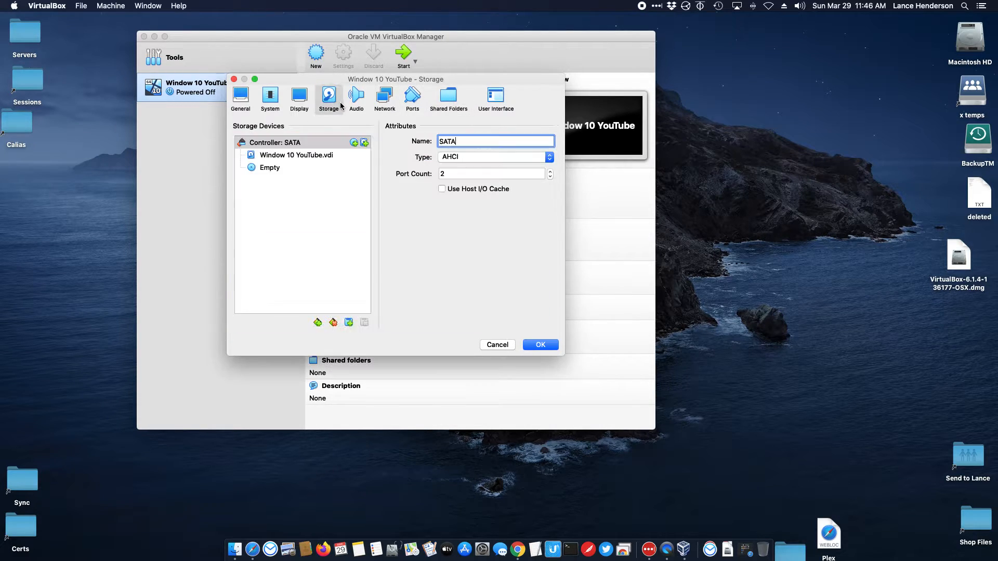
click(529, 345)
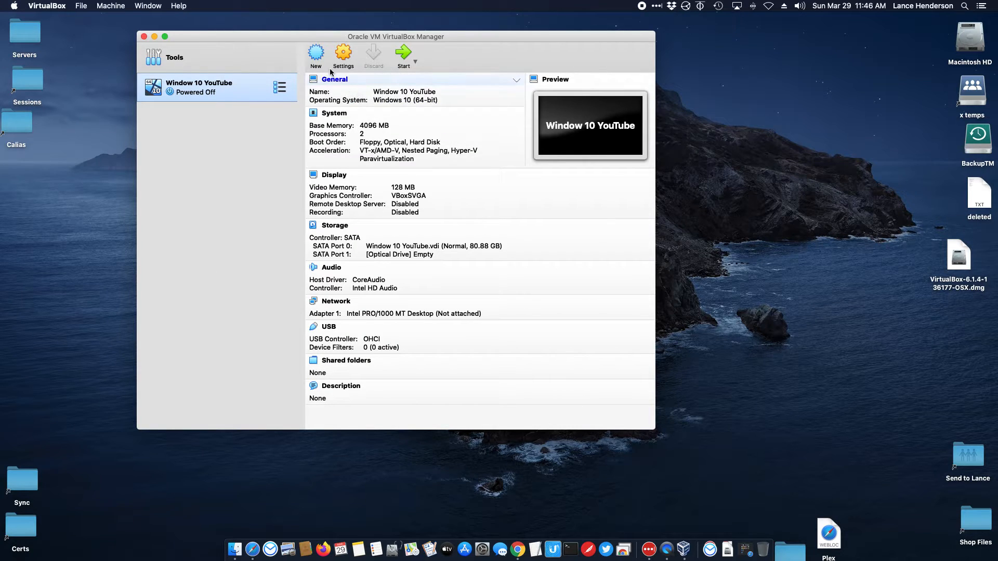
Step: Start the VM and browse to the Downloads folder for a start-up disk image, allowing folder access
click(405, 65)
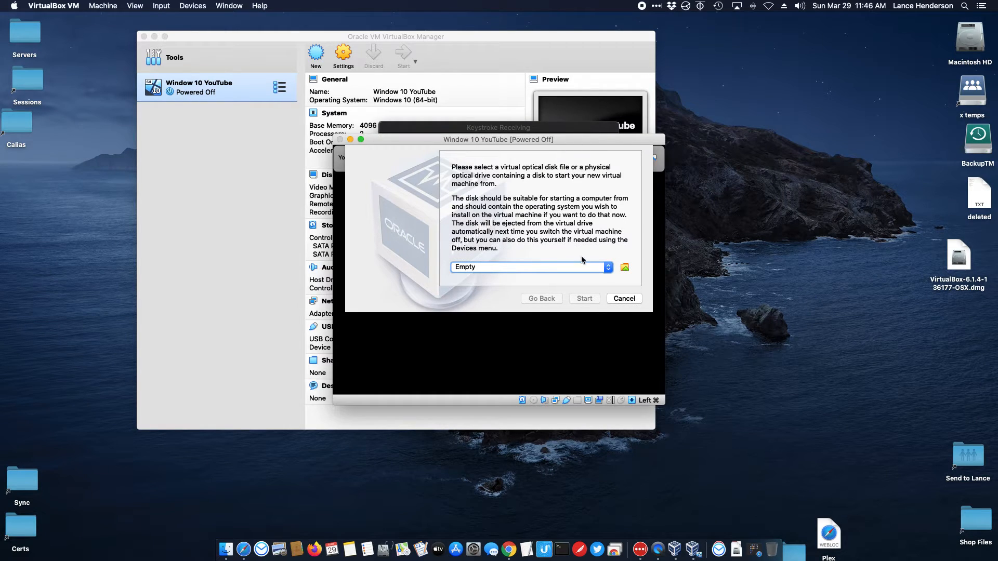
click(624, 268)
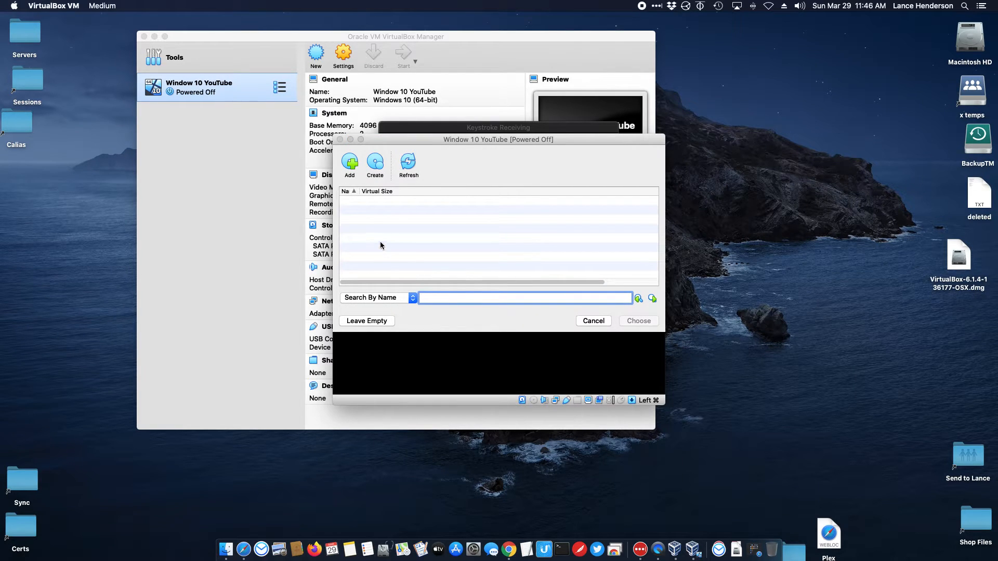
click(583, 322)
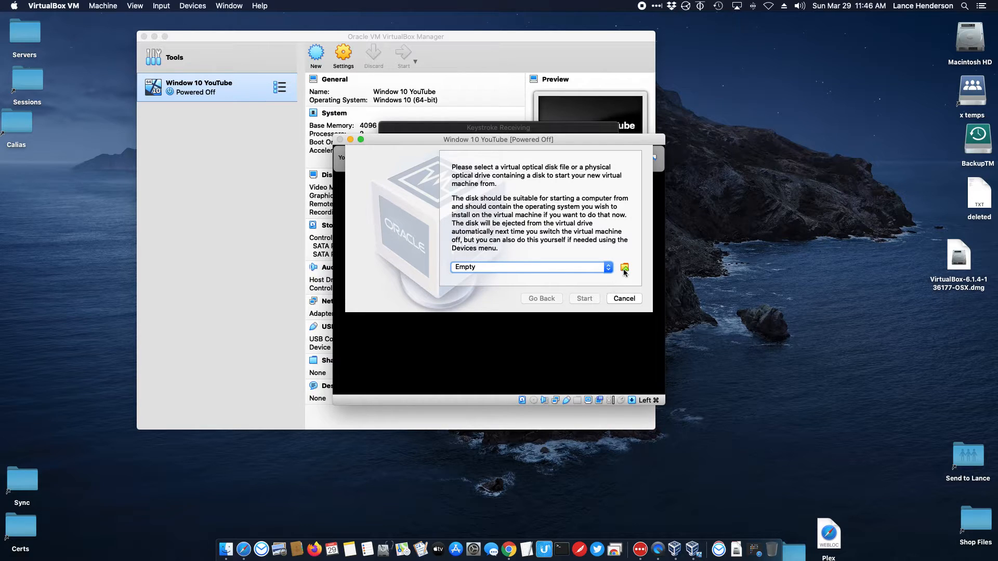
click(625, 269)
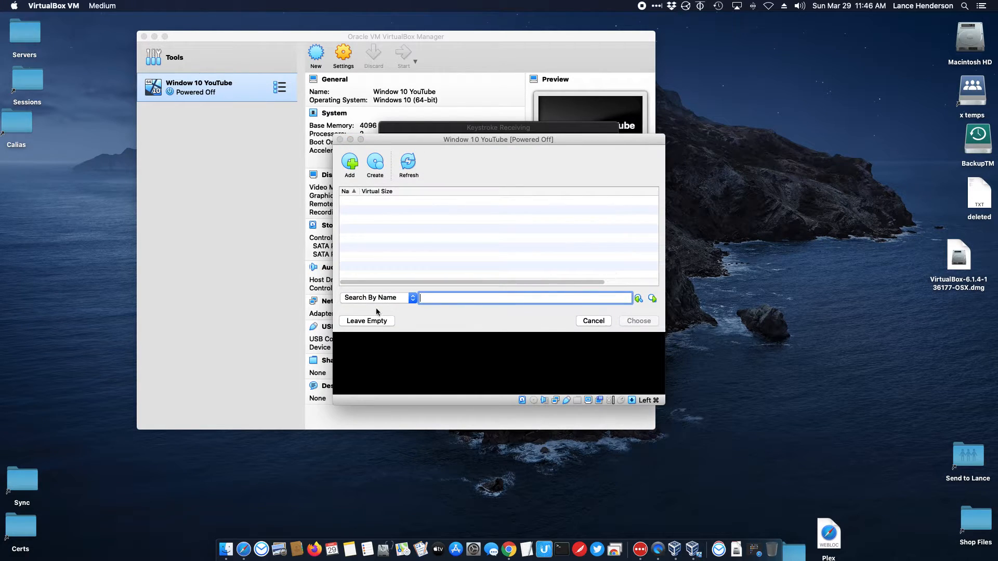
click(350, 162)
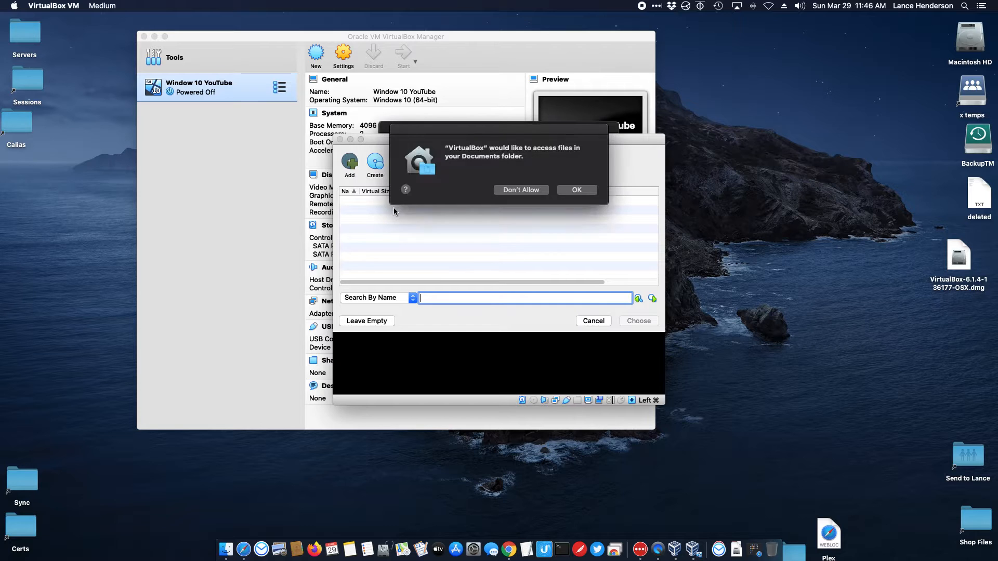
click(562, 192)
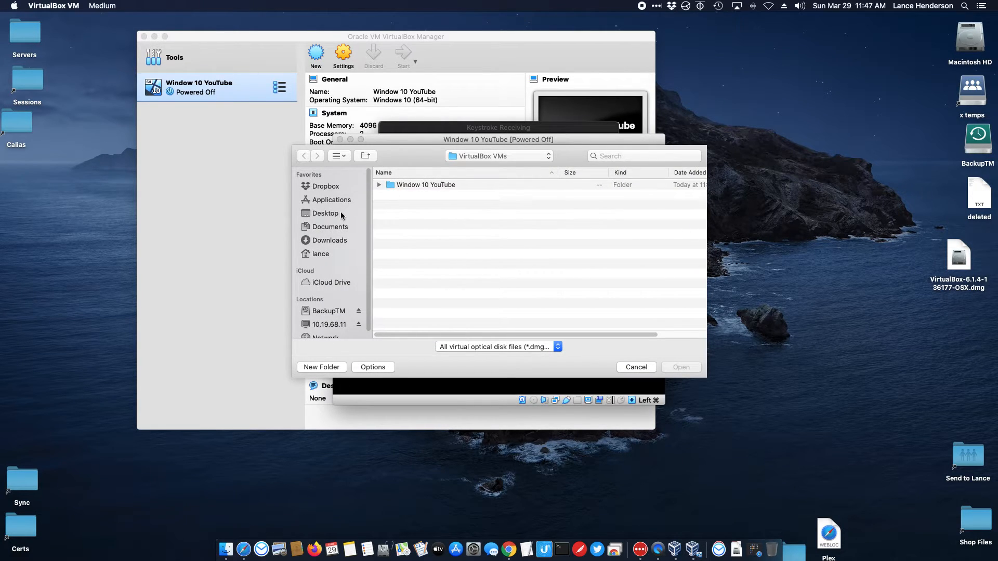
click(342, 216)
click(573, 190)
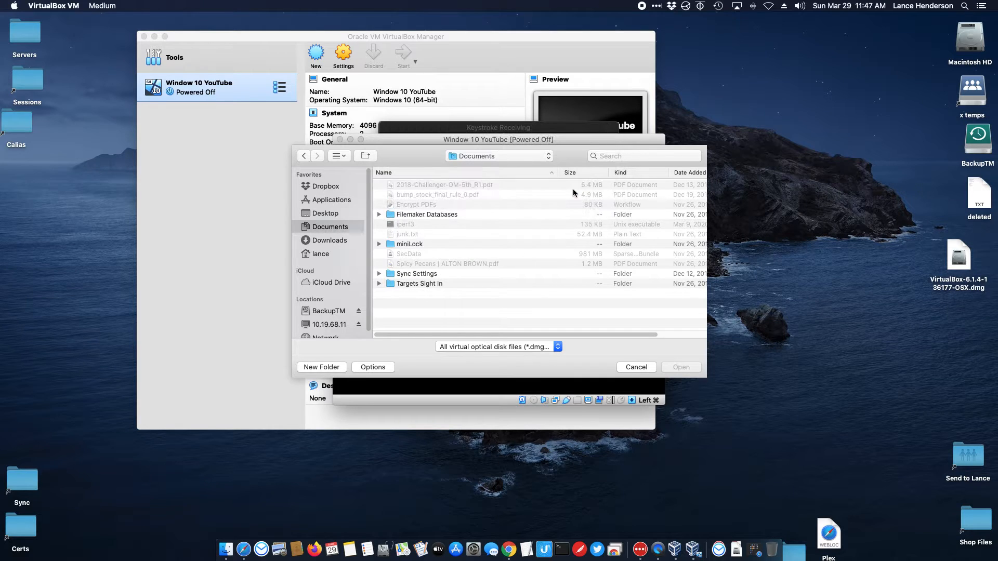
click(325, 240)
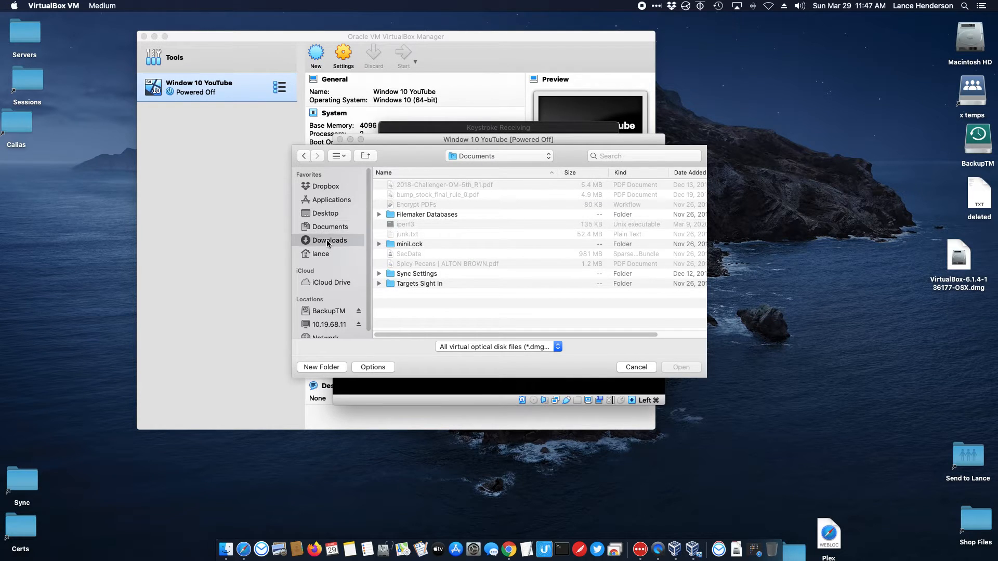
click(588, 191)
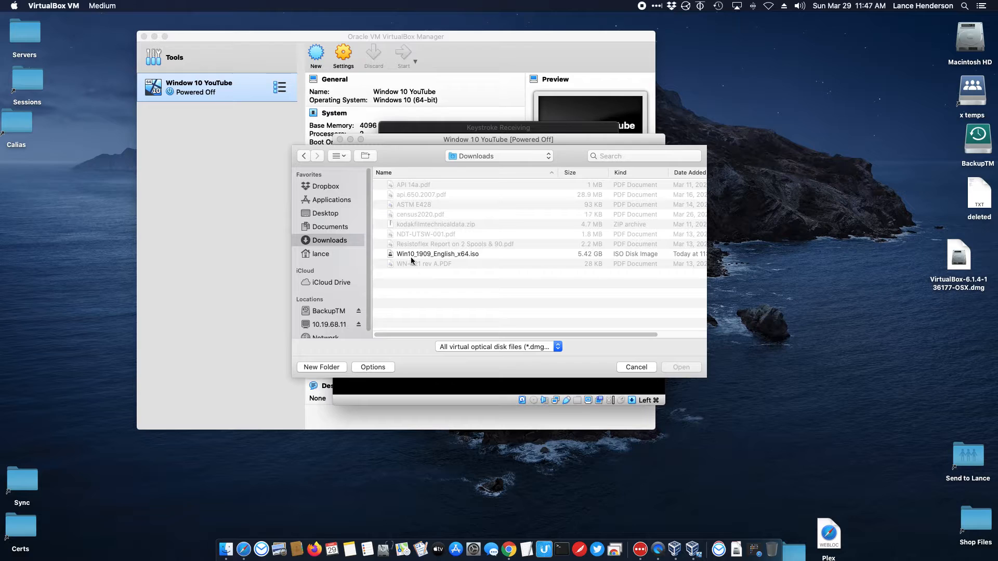
Step: Choose Win10_1909_English_x64.iso as the start-up disk and boot the VM from it
click(423, 254)
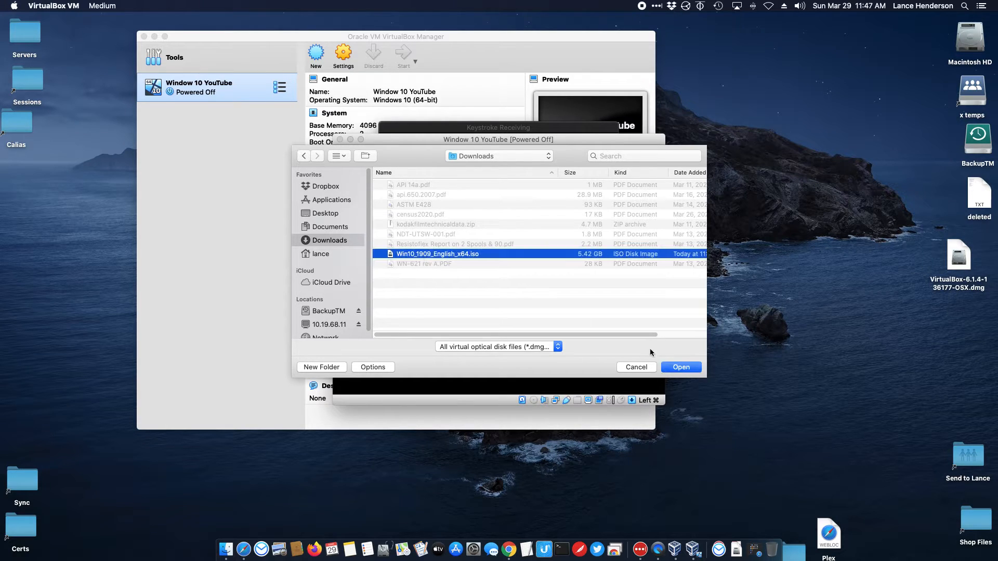
click(680, 367)
click(640, 321)
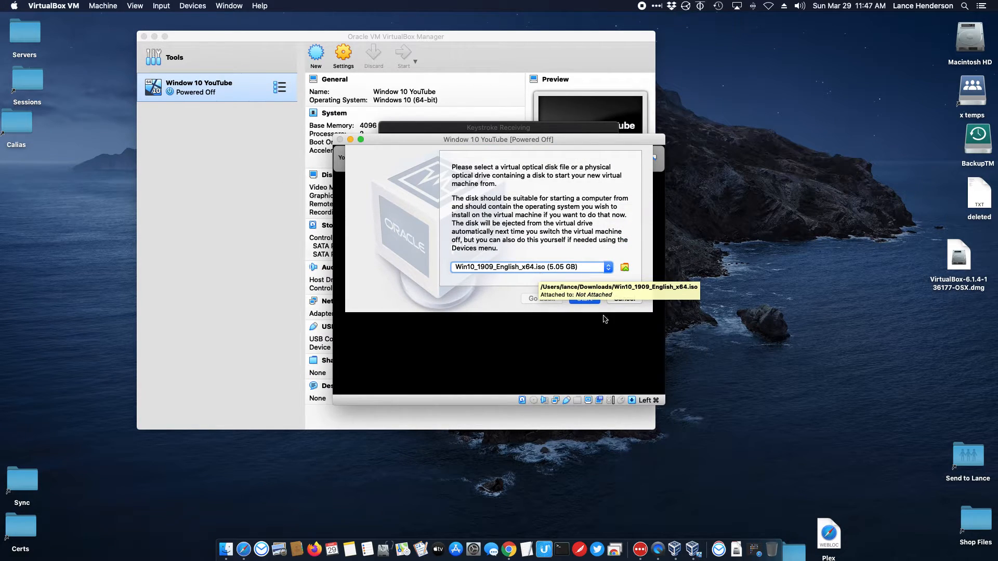
click(584, 298)
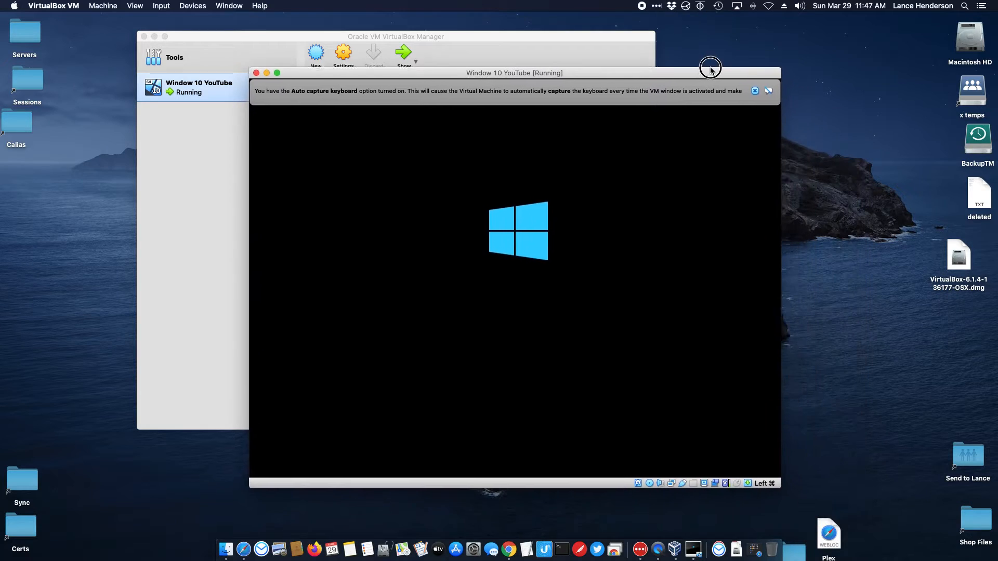
Step: Dismiss the auto-capture notice, keep the default language settings, and choose Install now
click(747, 87)
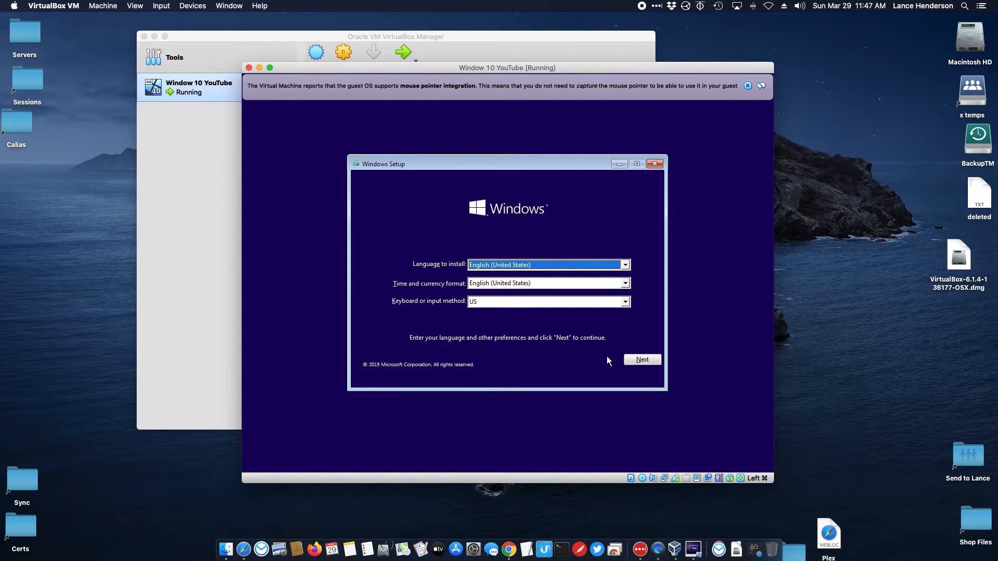
click(634, 359)
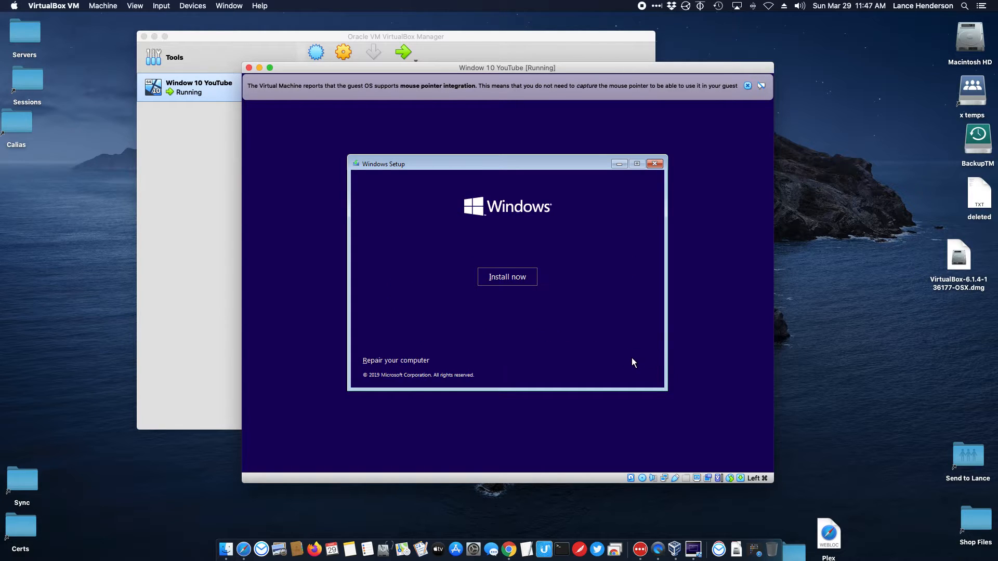
click(510, 284)
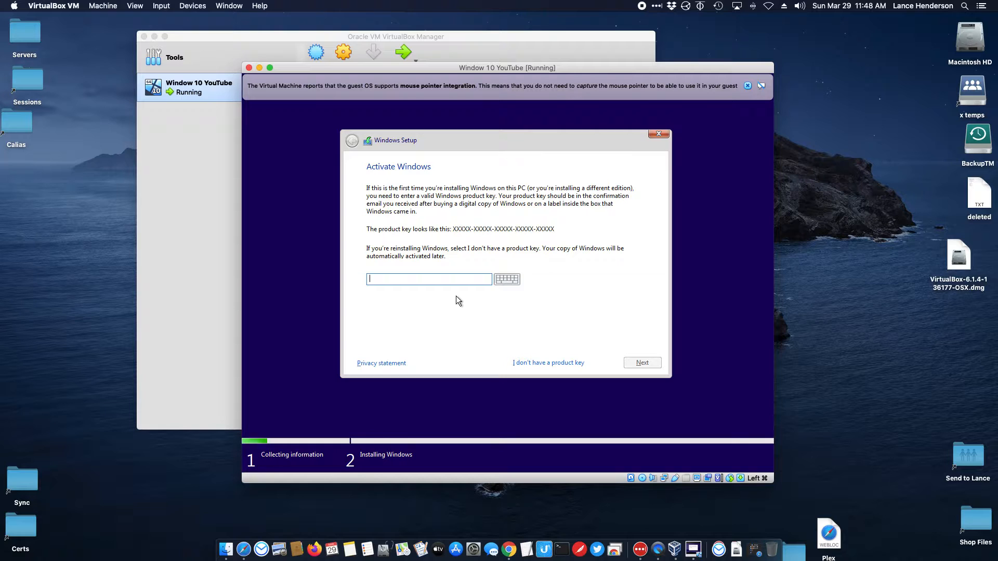
Step: Skip the product key, pick Windows 10 Home, accept the license terms, and choose Custom install
click(531, 362)
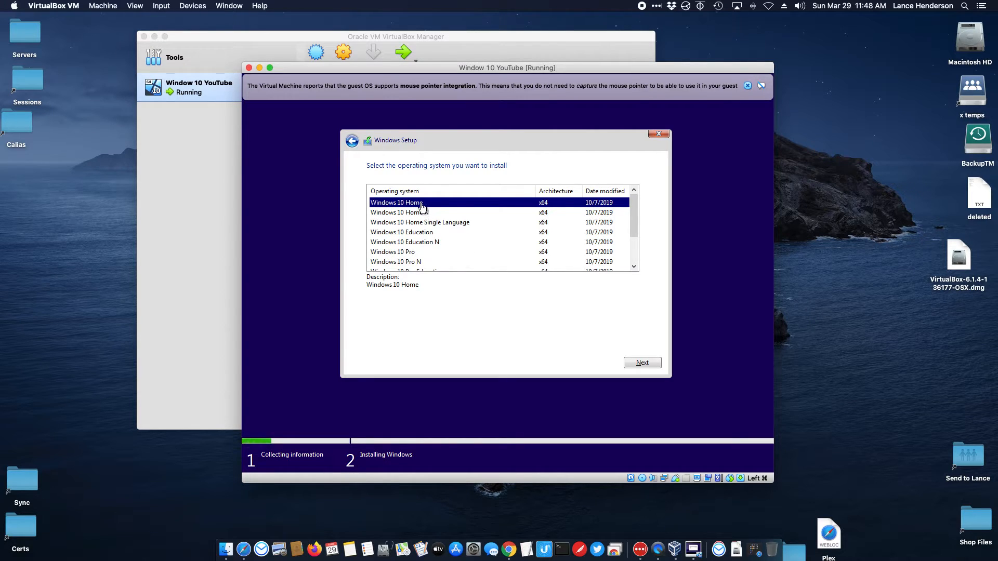
click(638, 356)
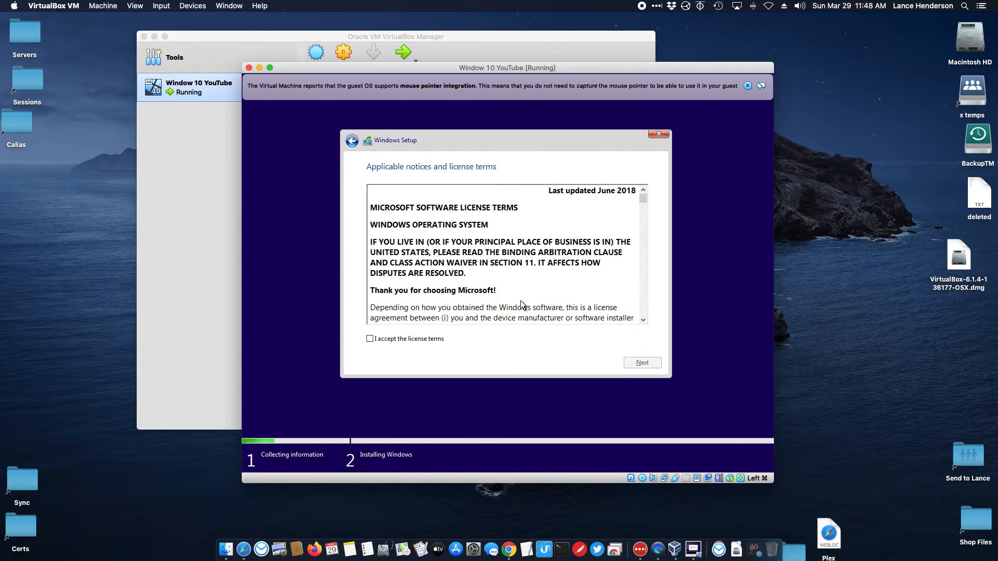
click(430, 339)
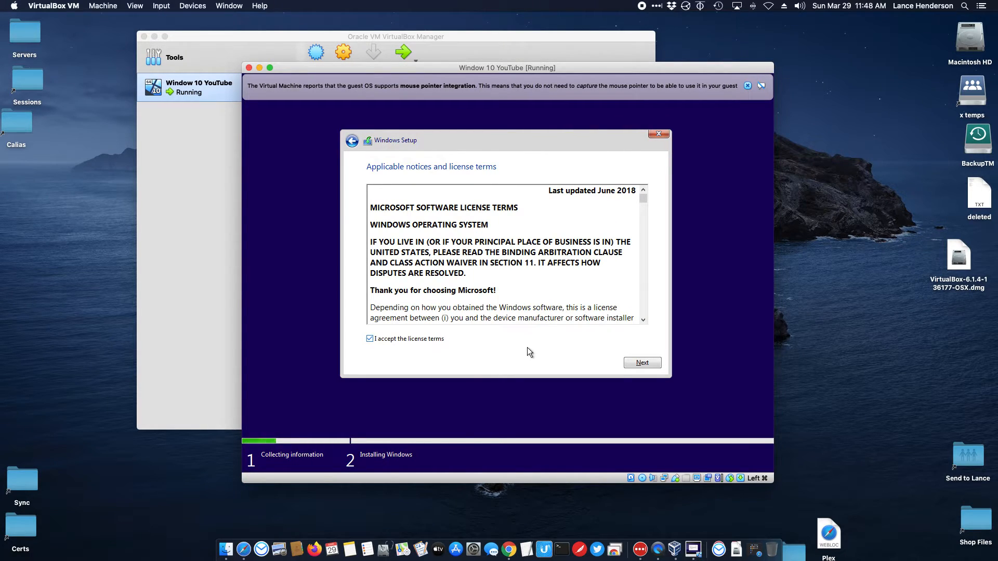
click(628, 362)
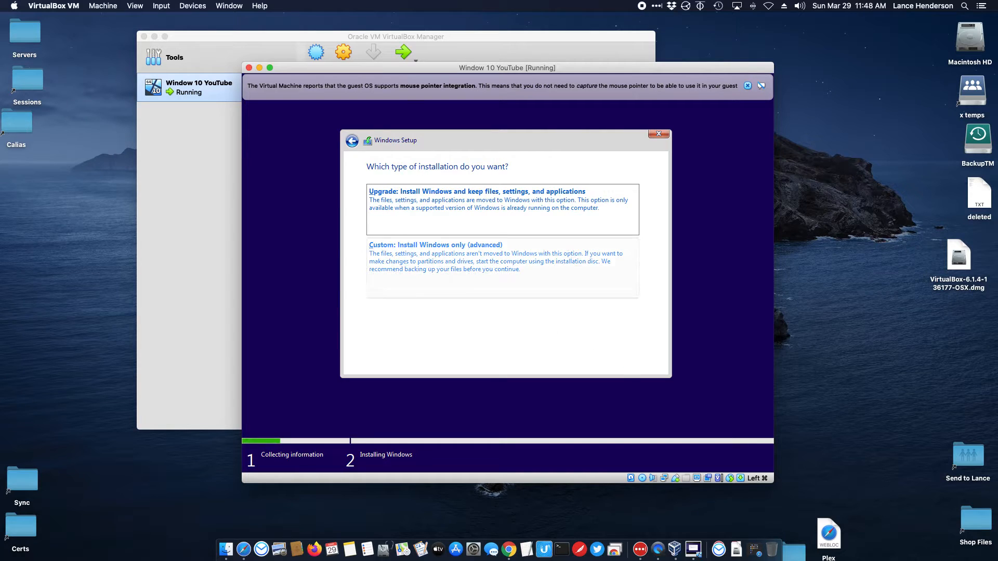
click(464, 270)
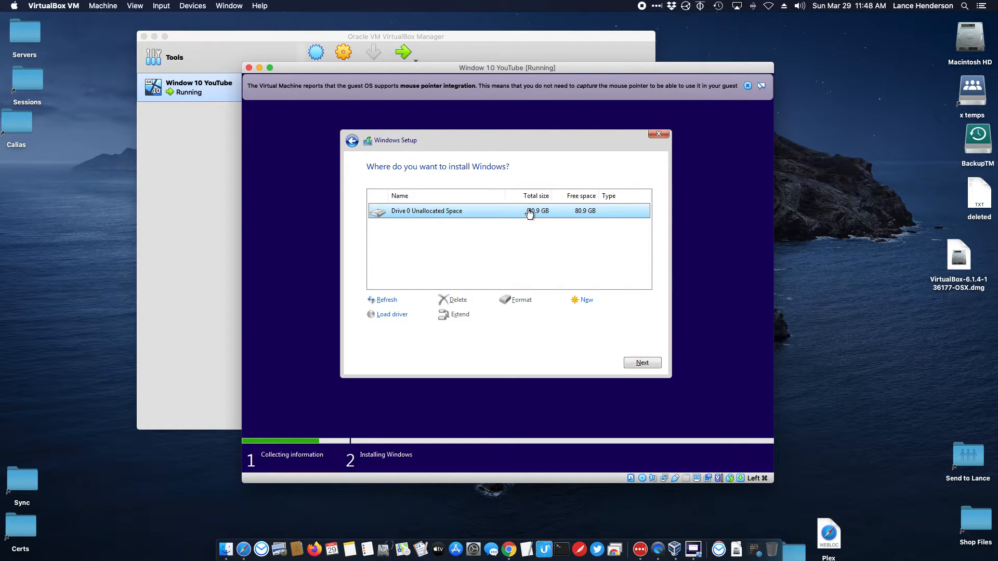
Step: Install Windows onto Drive 0's 80.9 GB Unallocated Space and wait for the restart countdown
click(629, 363)
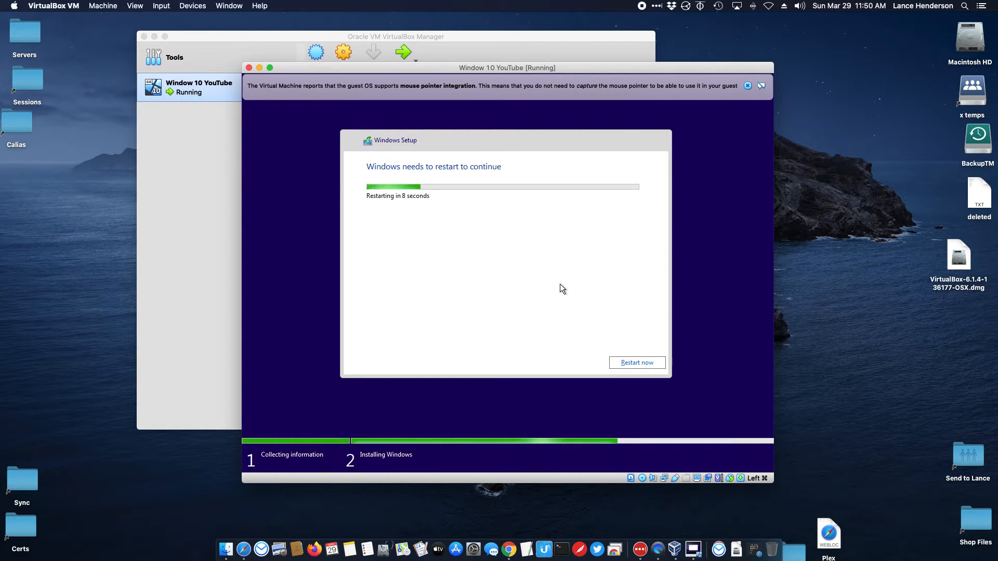
Step: Restart the Windows guest and open System Preferences from the Keystroke Receiving prompt
click(630, 361)
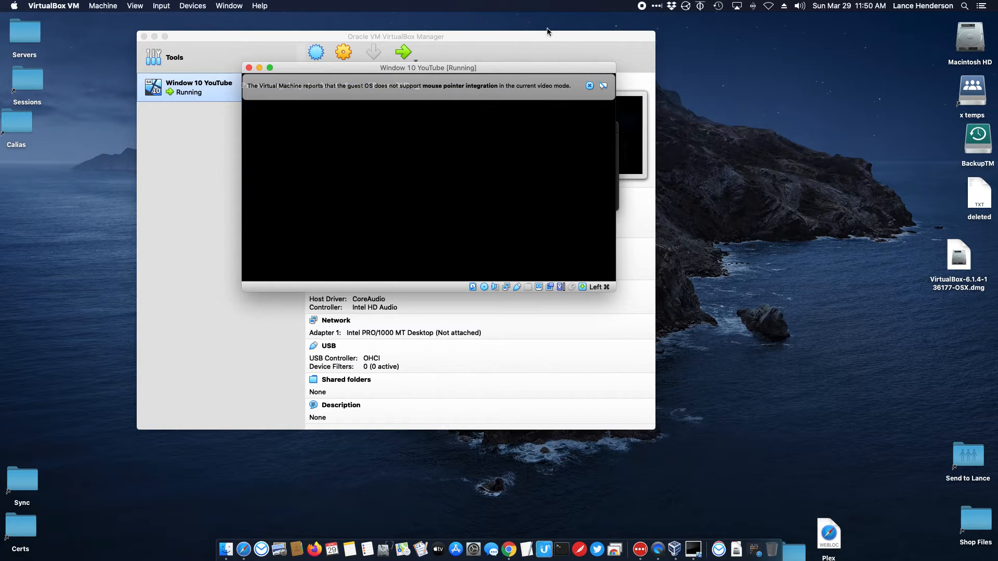
drag(548, 67, 377, 202)
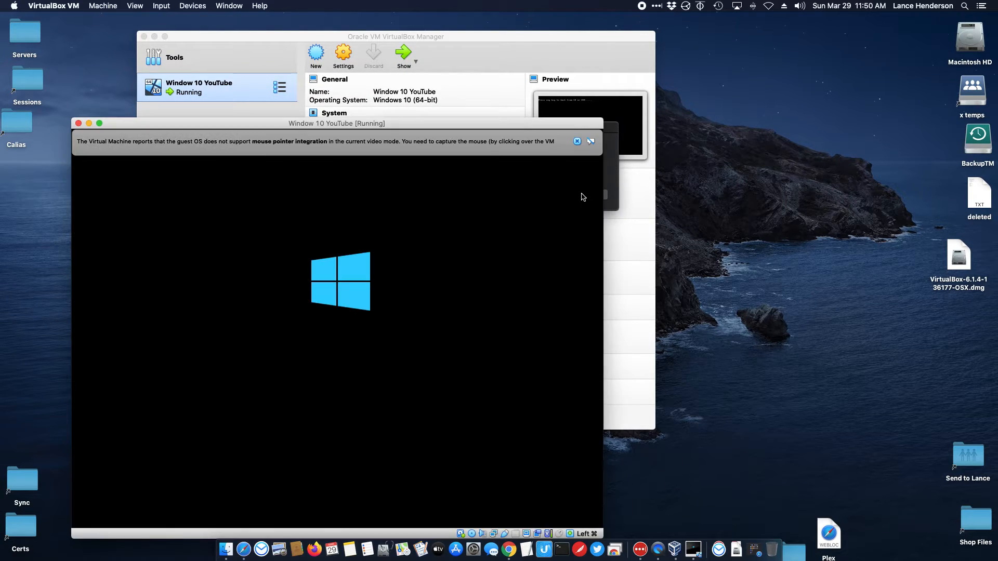
click(614, 151)
click(572, 195)
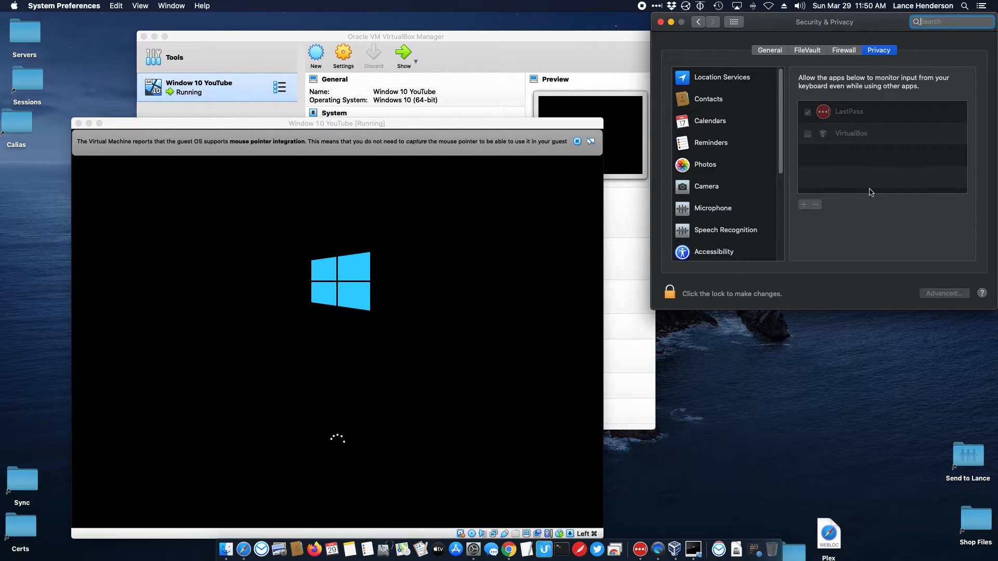
Step: Unlock privacy settings with the admin password, tick VirtualBox under Input Monitoring, and choose Later
click(669, 293)
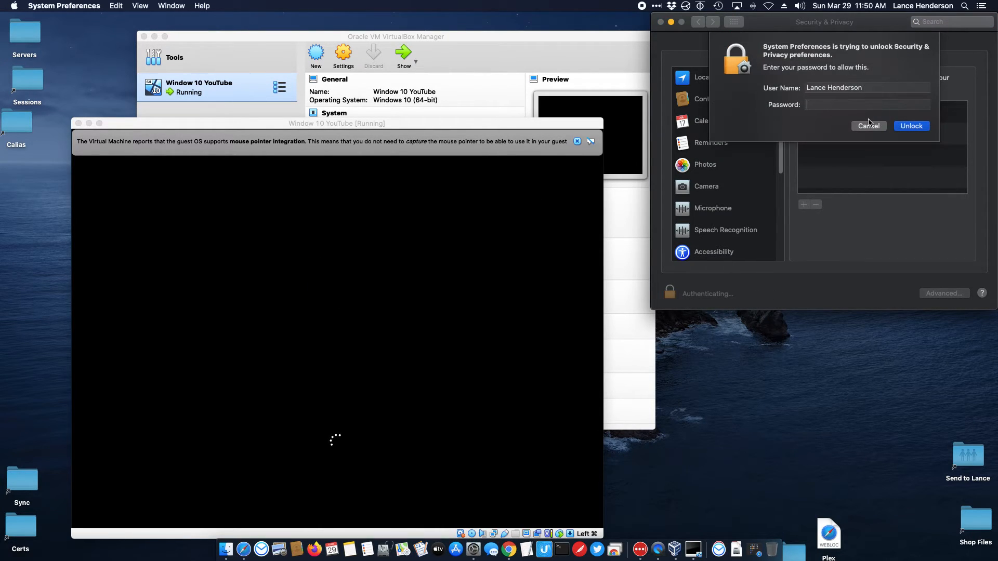
text(••••••••••)
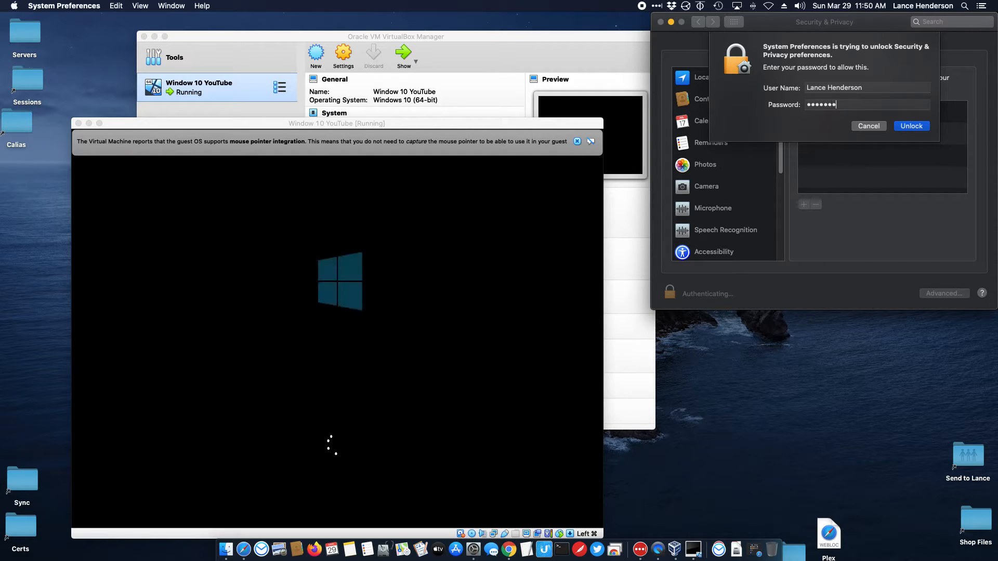
click(915, 126)
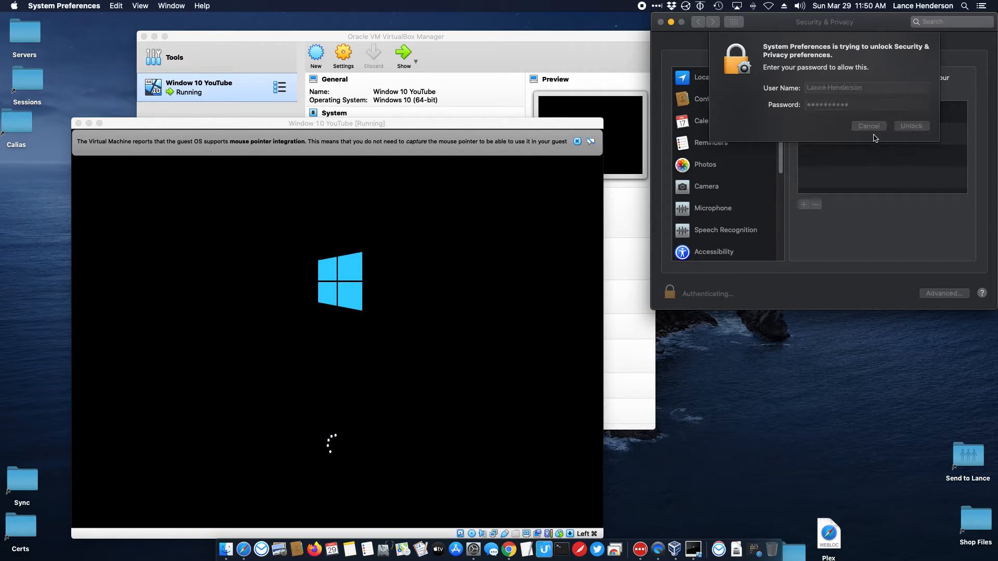
click(807, 133)
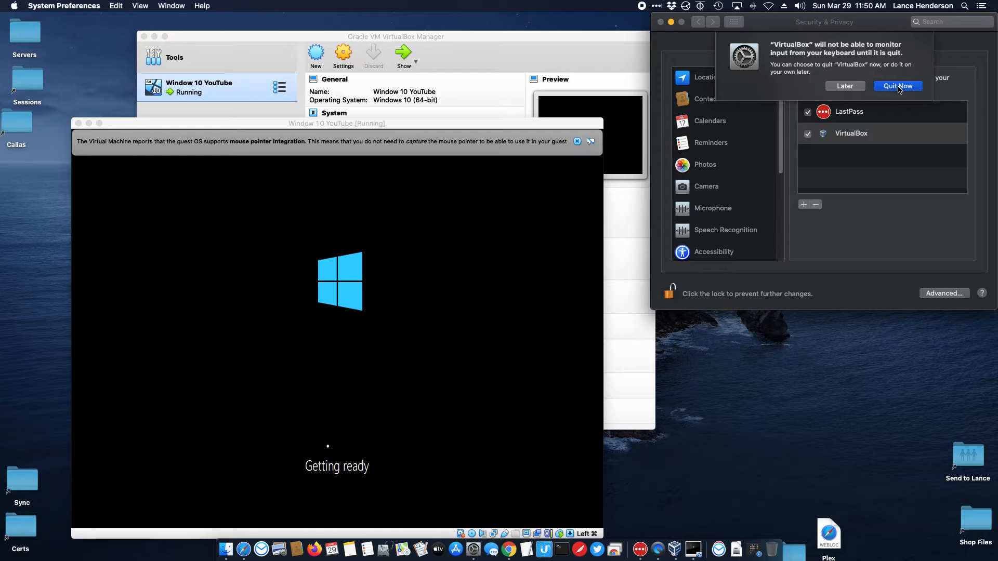
click(898, 87)
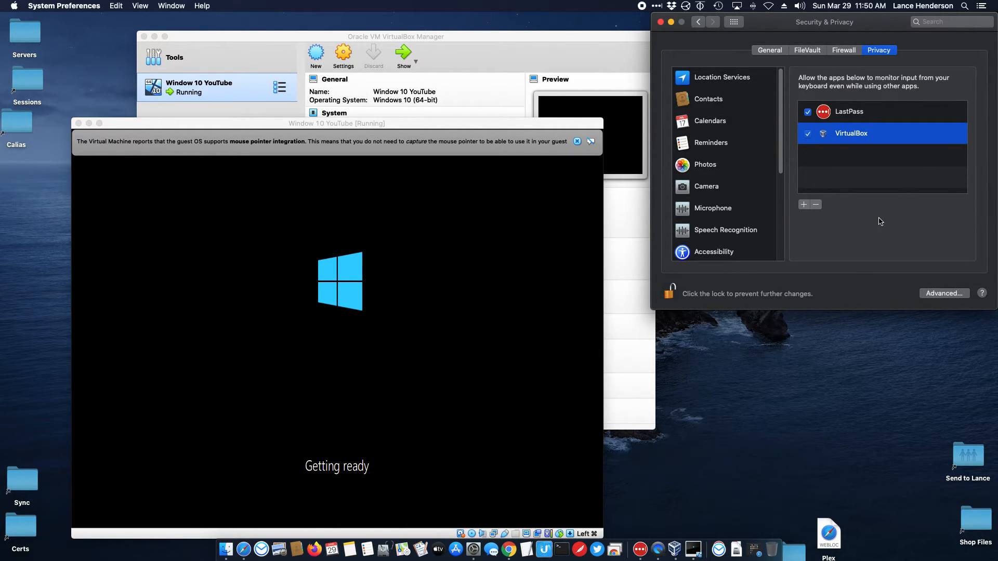
drag(549, 125, 577, 85)
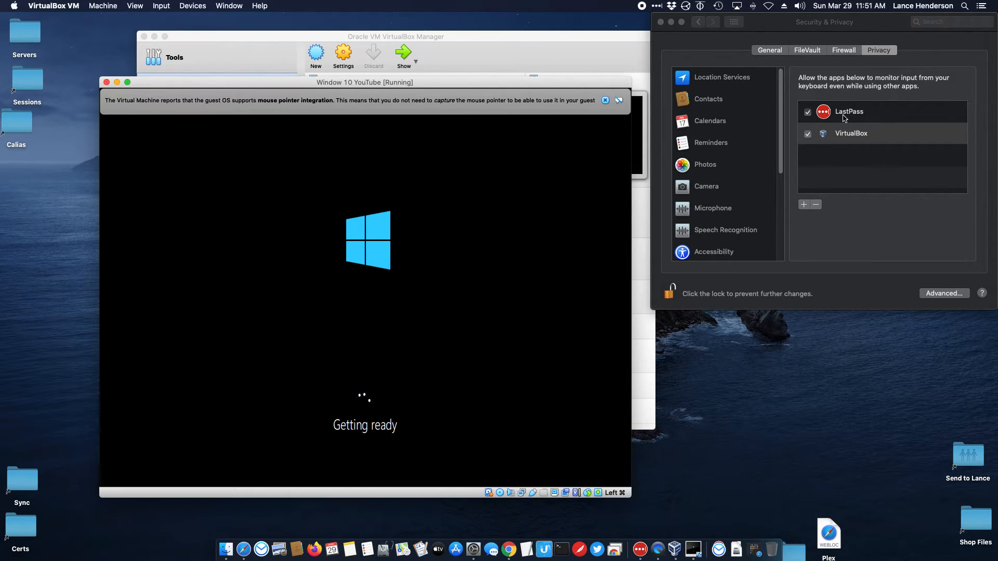
Step: Close the Security & Privacy window and let the Windows guest keep booting
click(660, 22)
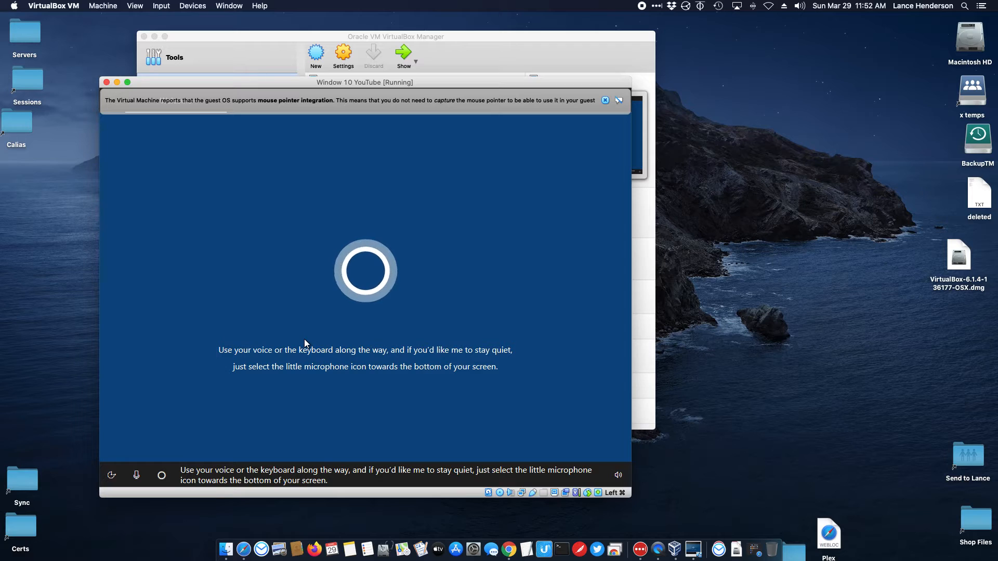
Step: Mute Cortana, confirm the United States region and US keyboard, and skip a second layout
click(137, 474)
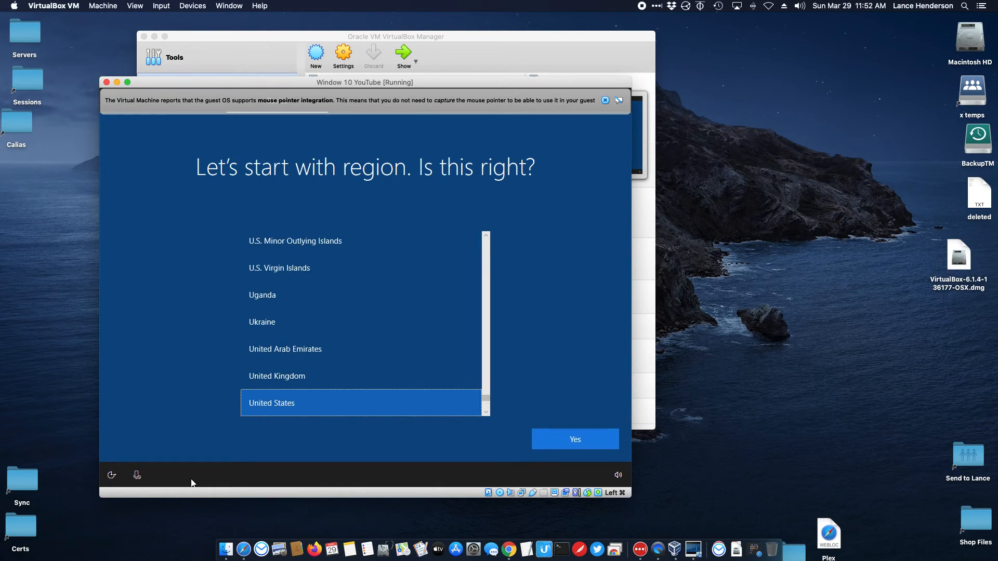
click(559, 441)
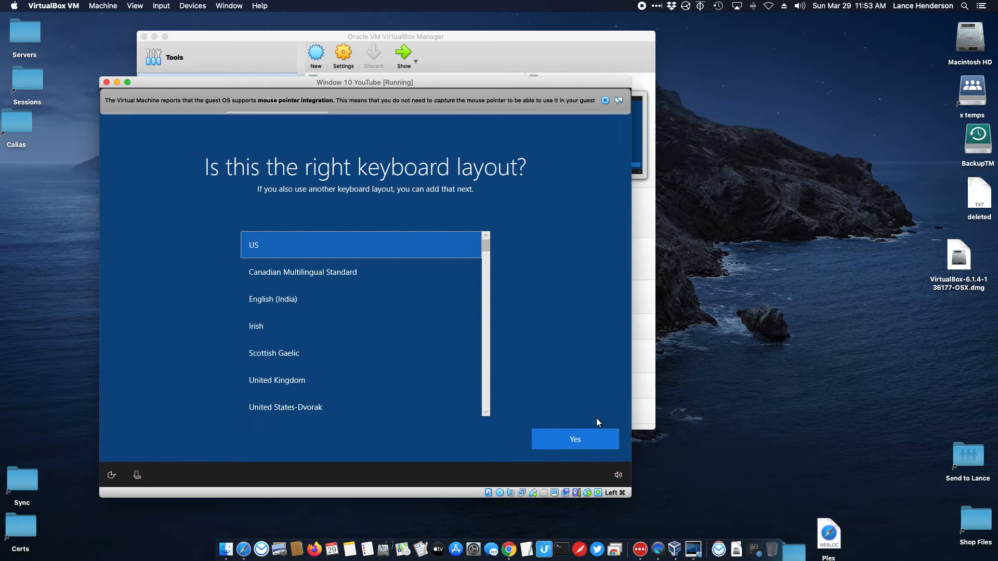
click(579, 442)
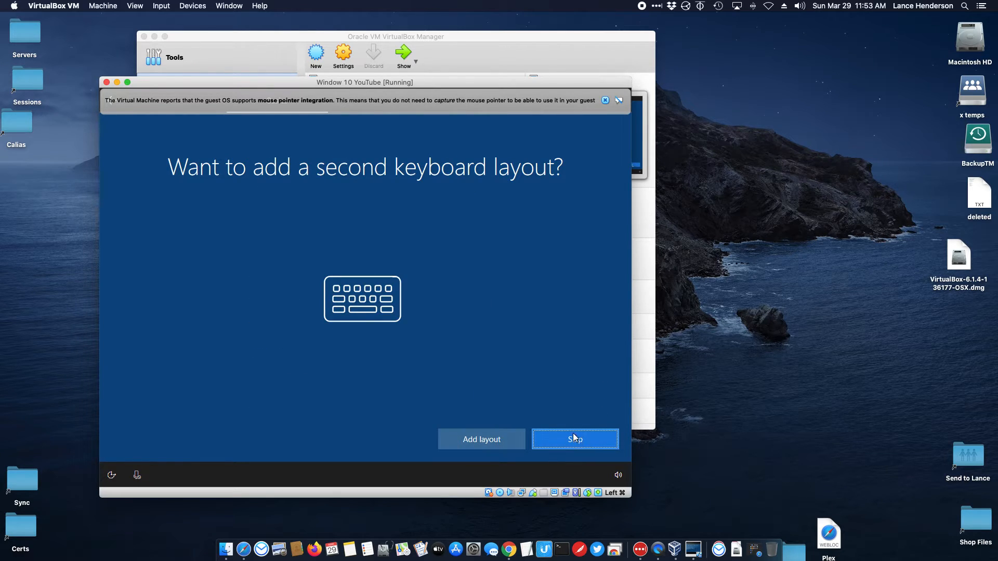
click(570, 438)
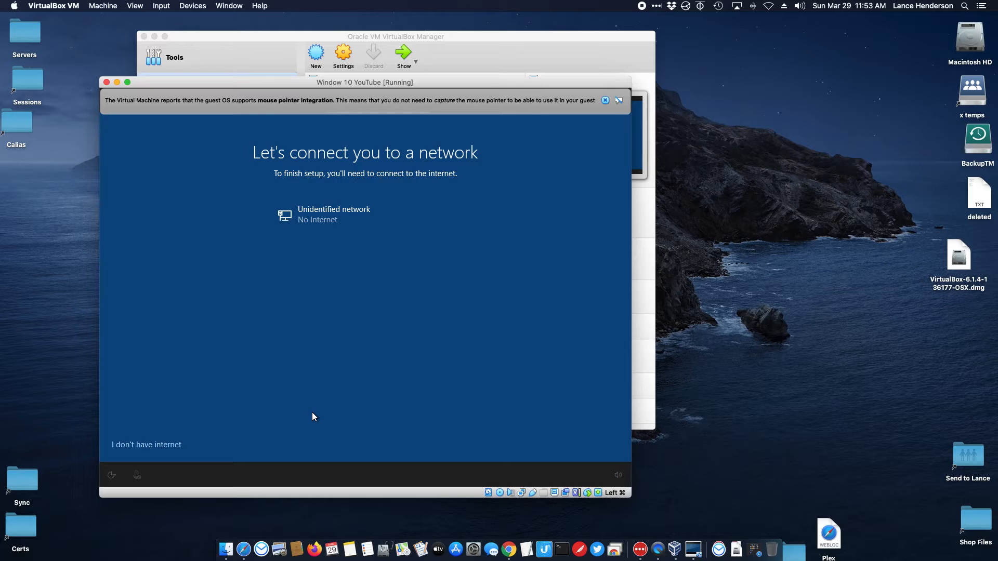
Step: Choose 'I don't have internet', then 'Continue with limited setup'
click(156, 444)
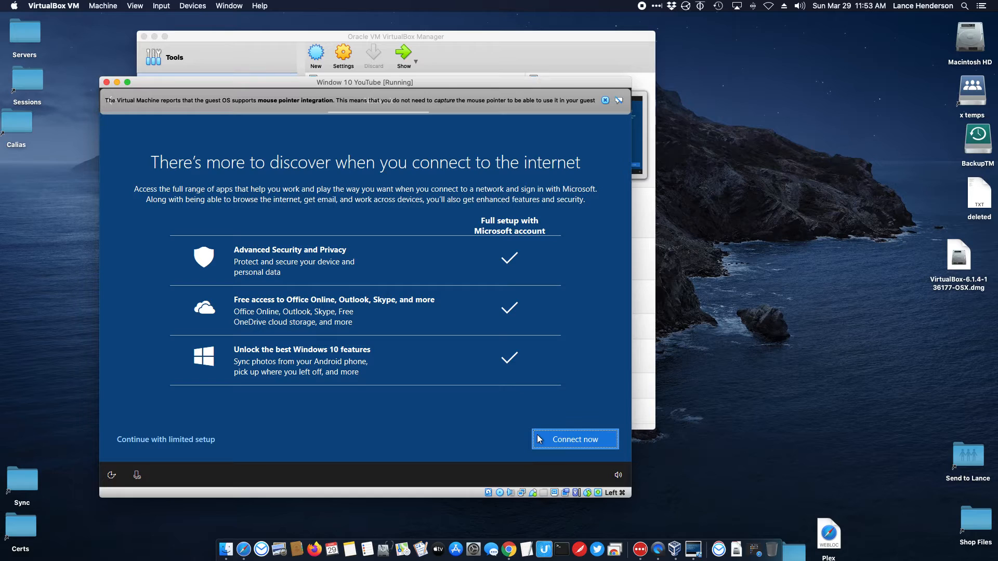
click(149, 439)
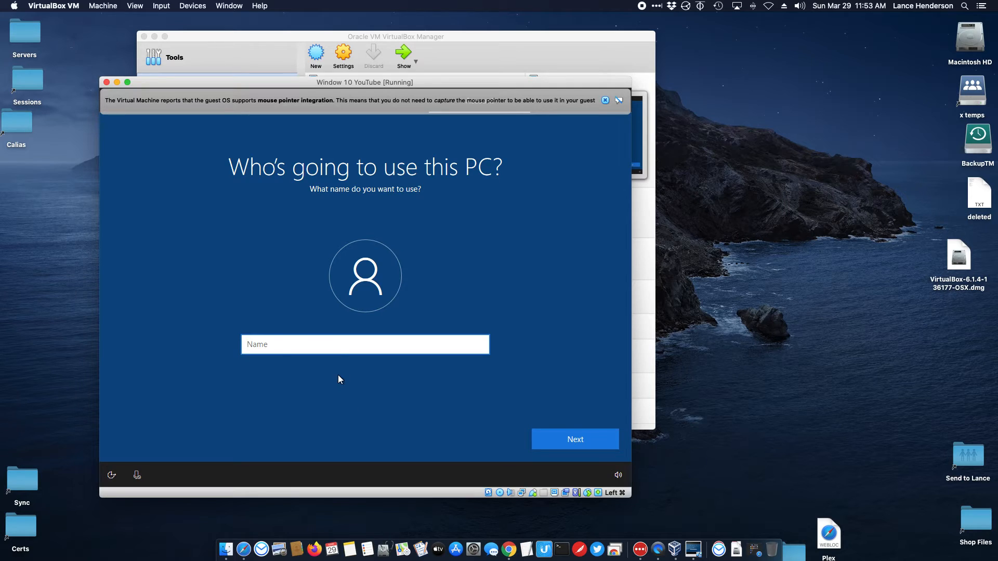
Step: Enter the local account's user name and continue
click(286, 342)
text(l)
key(BackSpace)
text(lance)
click(553, 434)
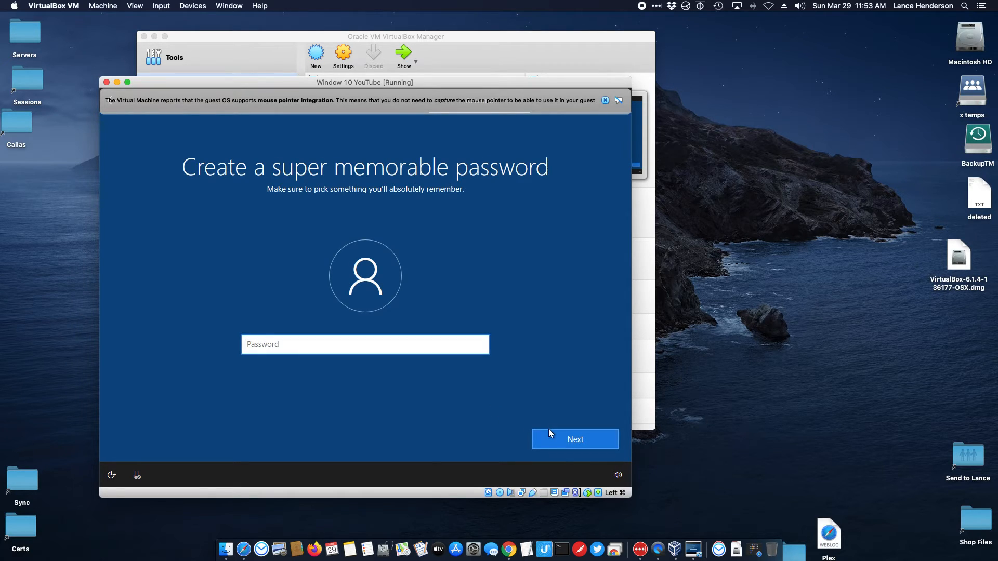
Step: Set the account password and confirm it a second time
text(•••••••••••)
click(574, 434)
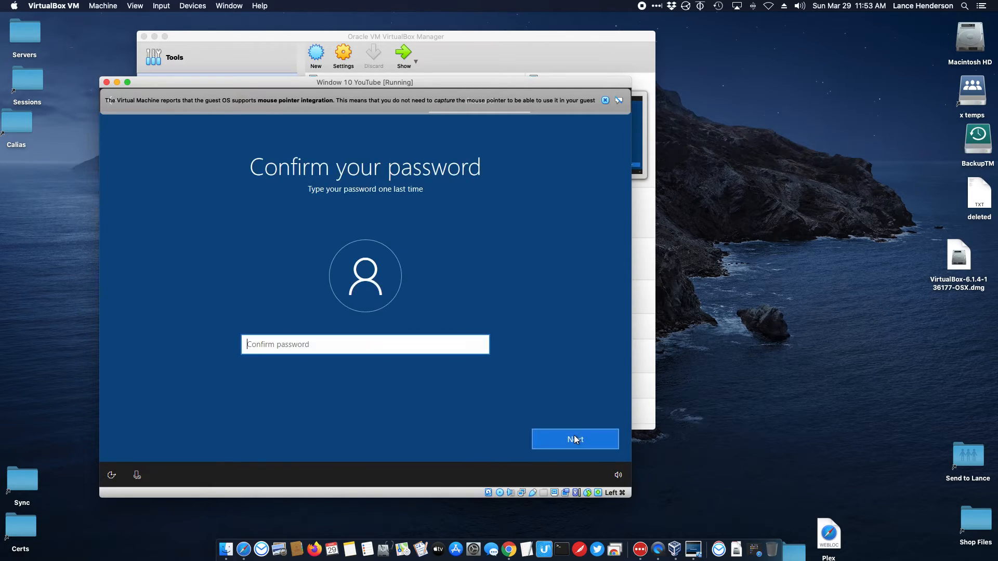
text(•••••••••••)
click(572, 437)
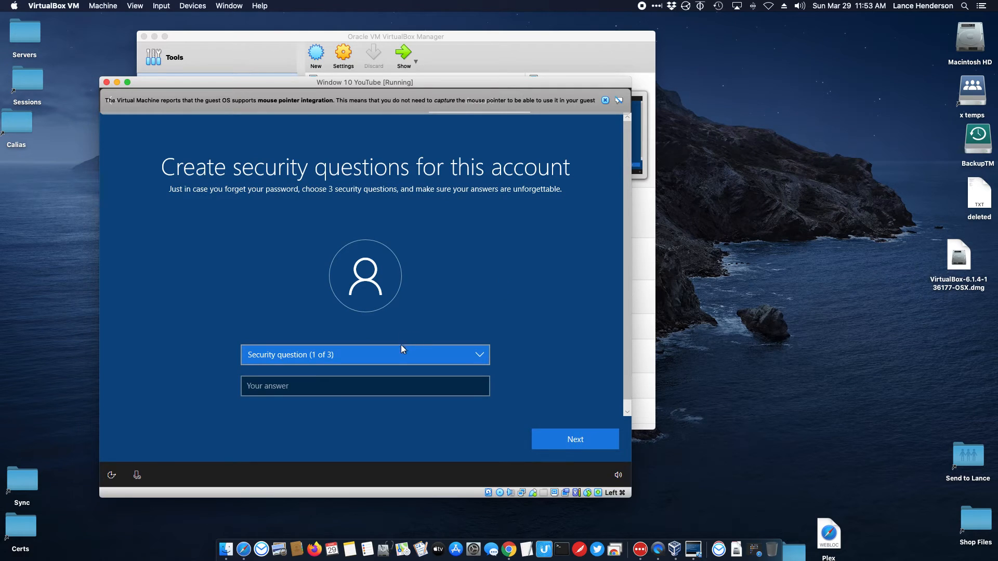
Step: Choose the first pet's name security question and submit an answer
click(401, 349)
click(394, 365)
click(367, 384)
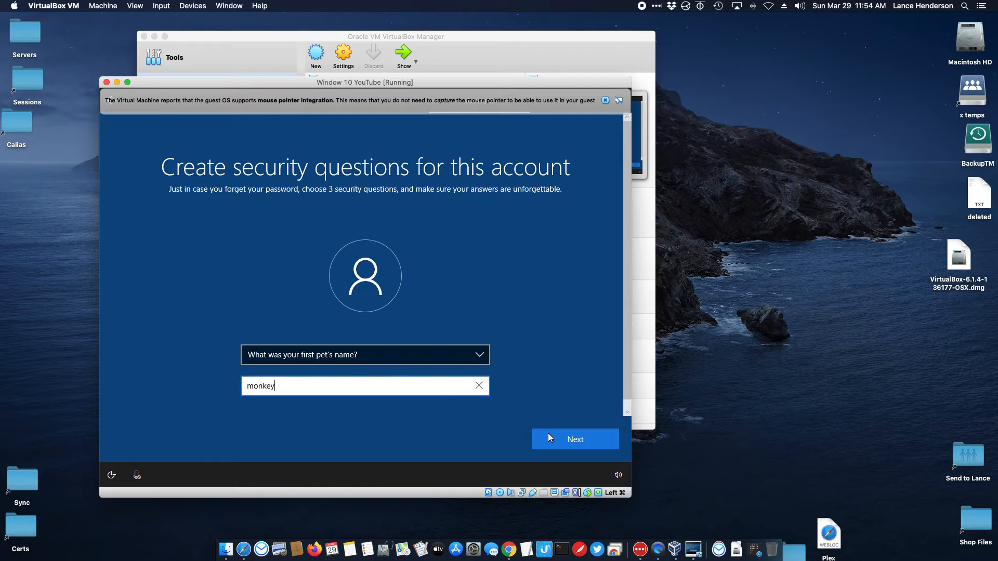
click(547, 433)
Step: Answer the second security question, selecting the birth city question, and submit it
click(383, 384)
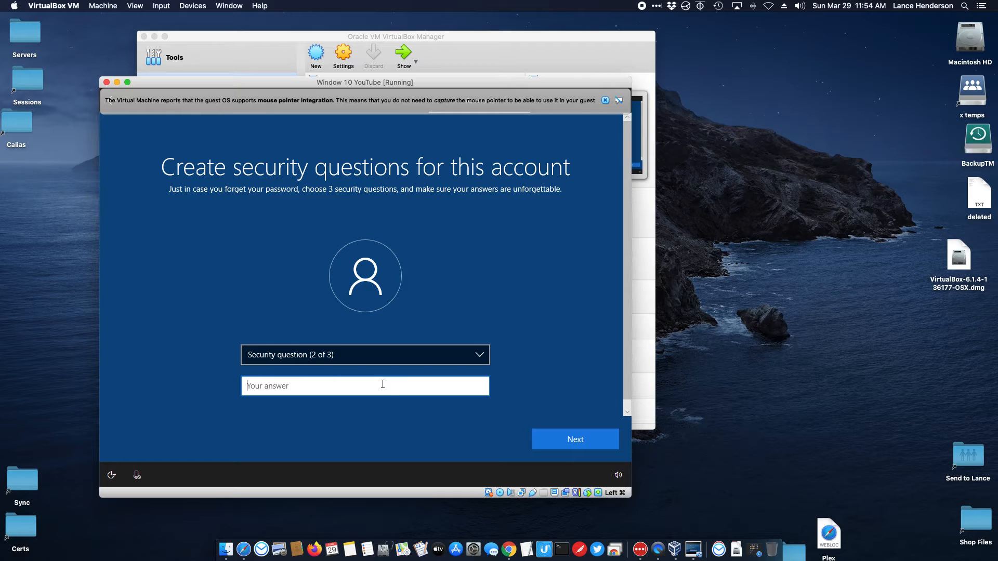
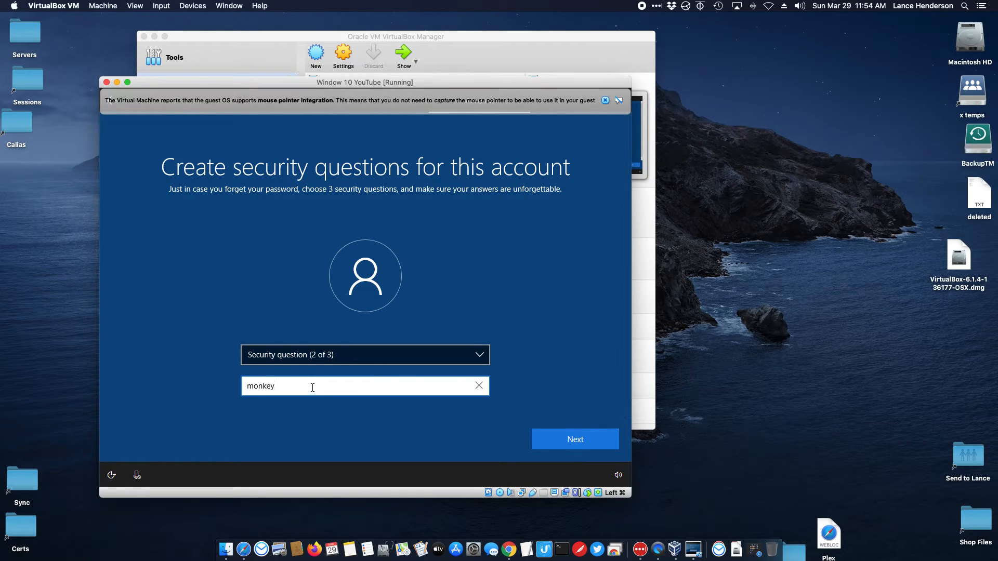
click(593, 442)
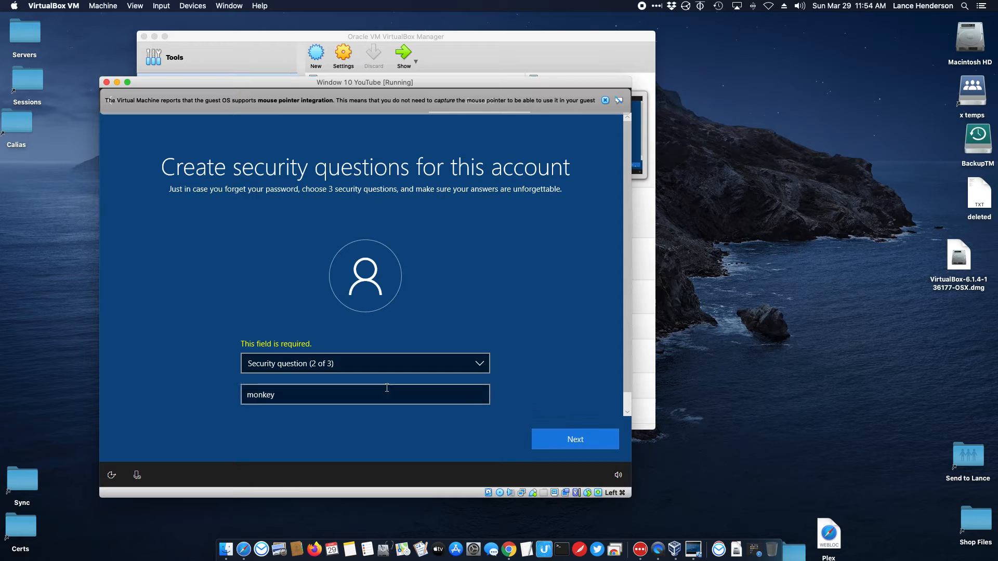
click(303, 393)
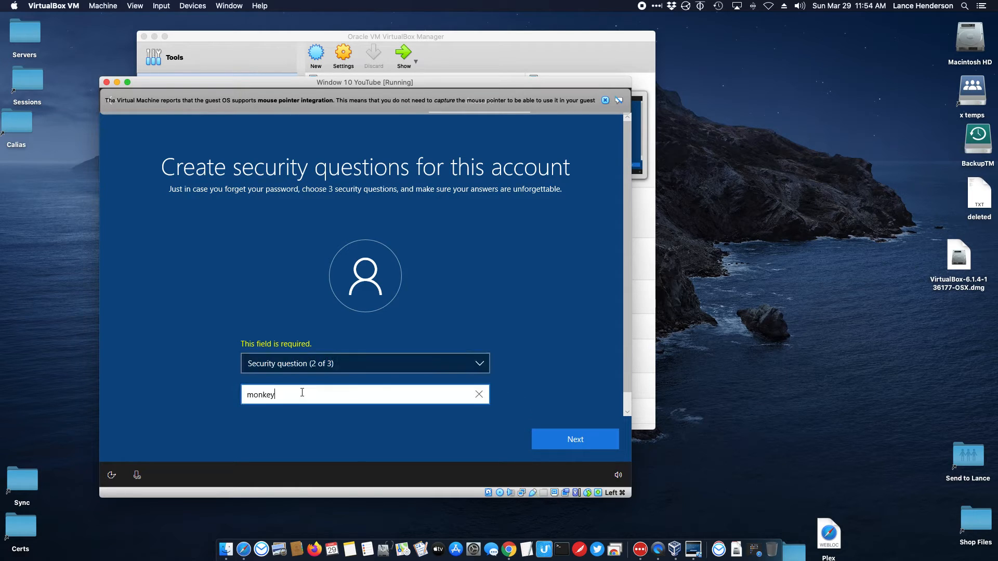
click(321, 366)
click(314, 375)
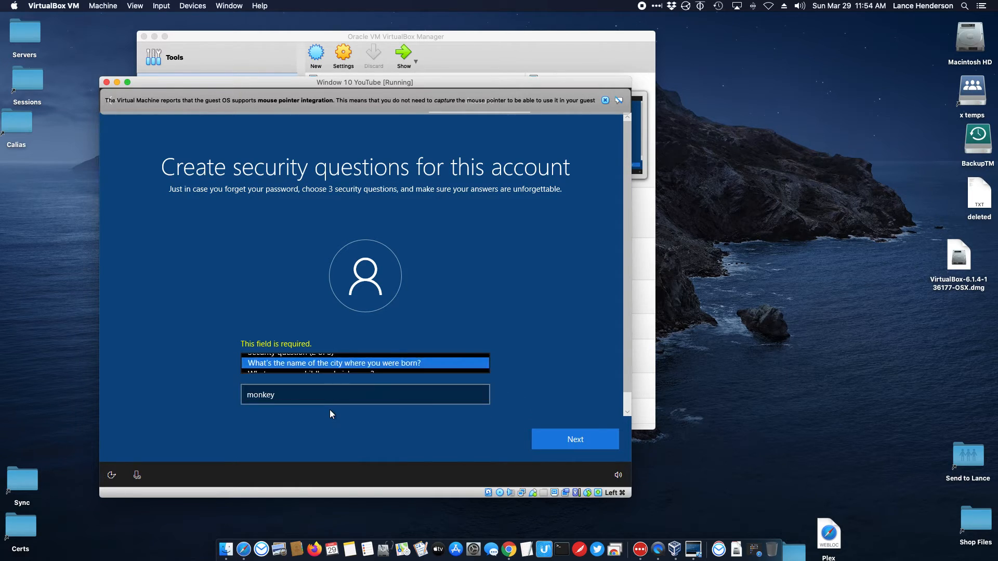
click(562, 433)
Step: Pick the childhood nickname question and type its answer
click(329, 363)
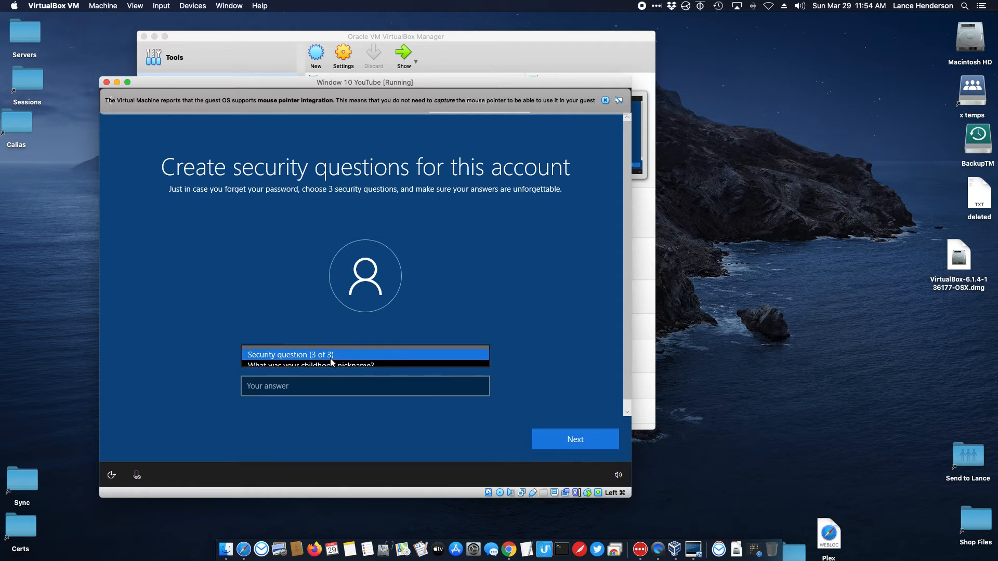
click(355, 367)
click(346, 382)
Step: Submit the last security answer, then decline activity history and Cortana
click(551, 432)
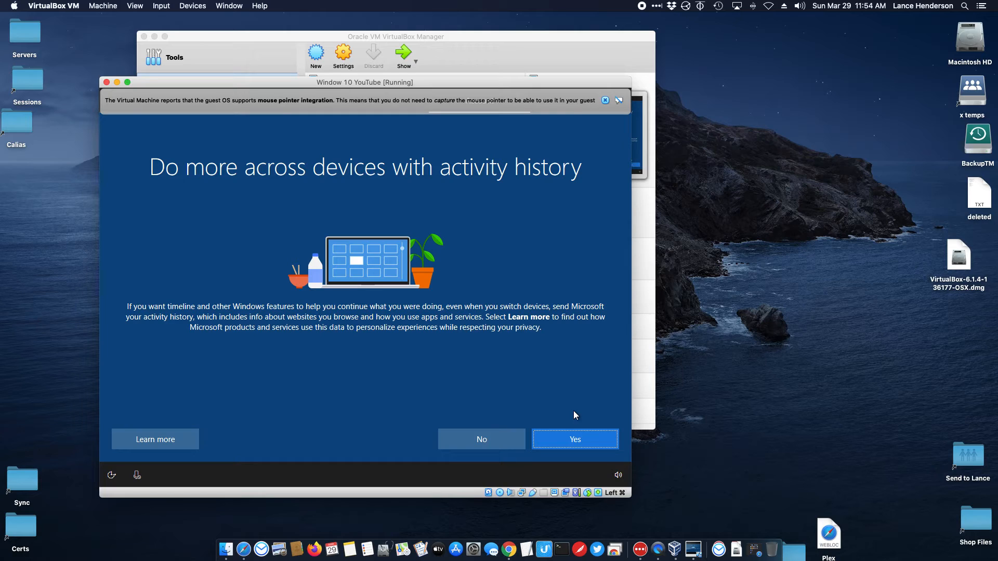
click(490, 438)
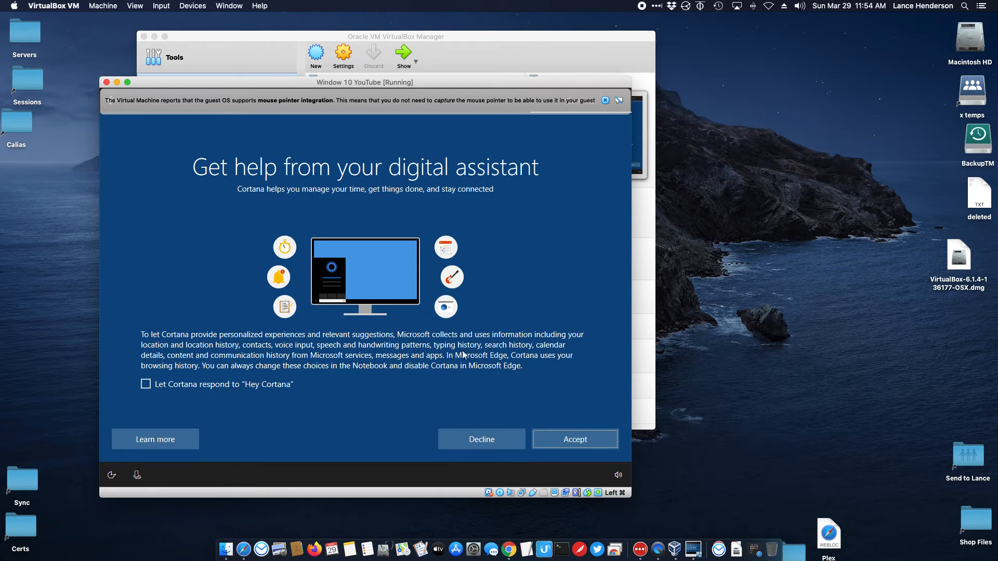
click(489, 441)
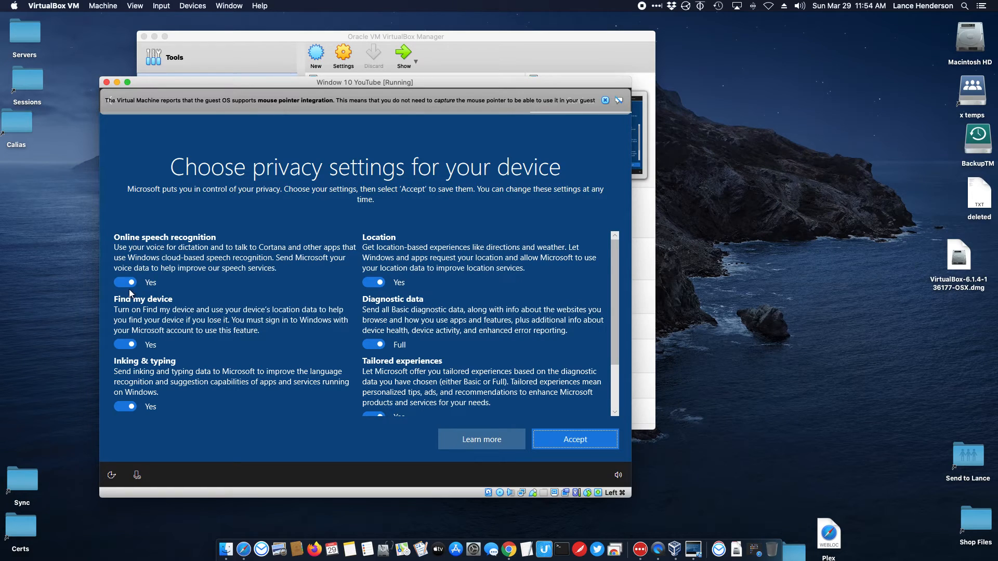
Step: Turn off speech, Find my device, inking, advertising ID, tailored experiences, location; Basic diagnostics; accept
click(126, 283)
click(128, 355)
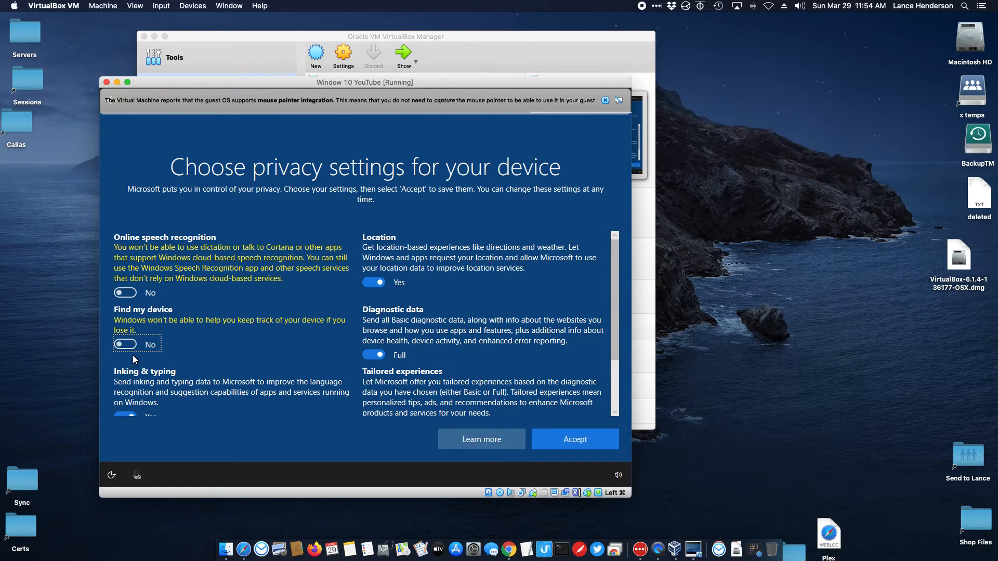
scroll(133, 354, down, 3)
click(133, 356)
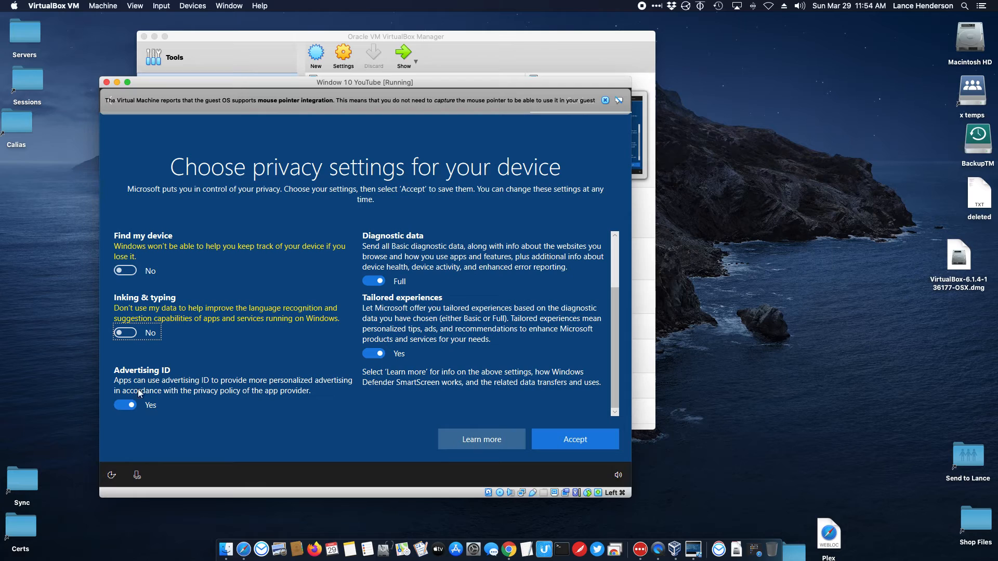
click(133, 404)
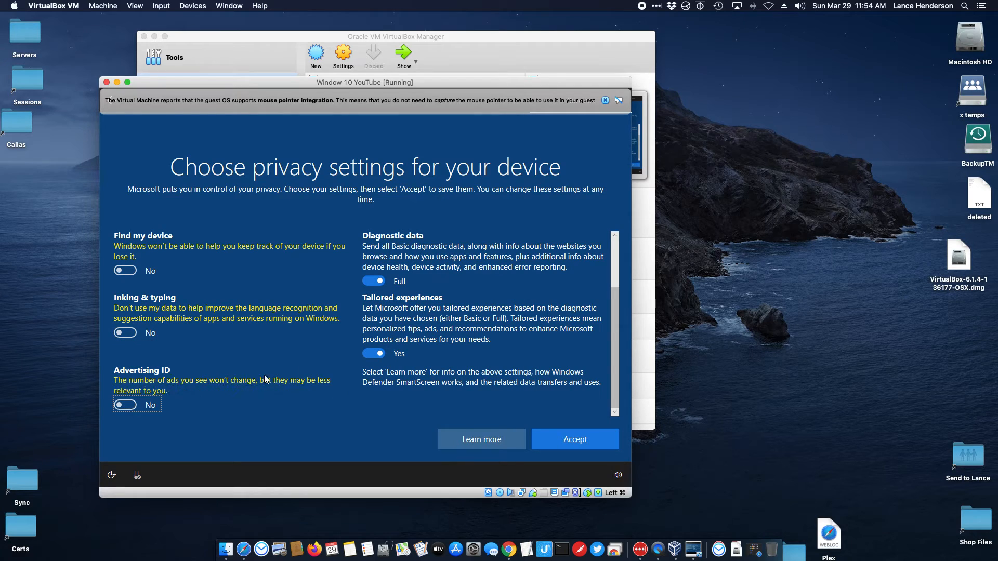
click(382, 353)
click(391, 302)
scroll(391, 302, up, 2)
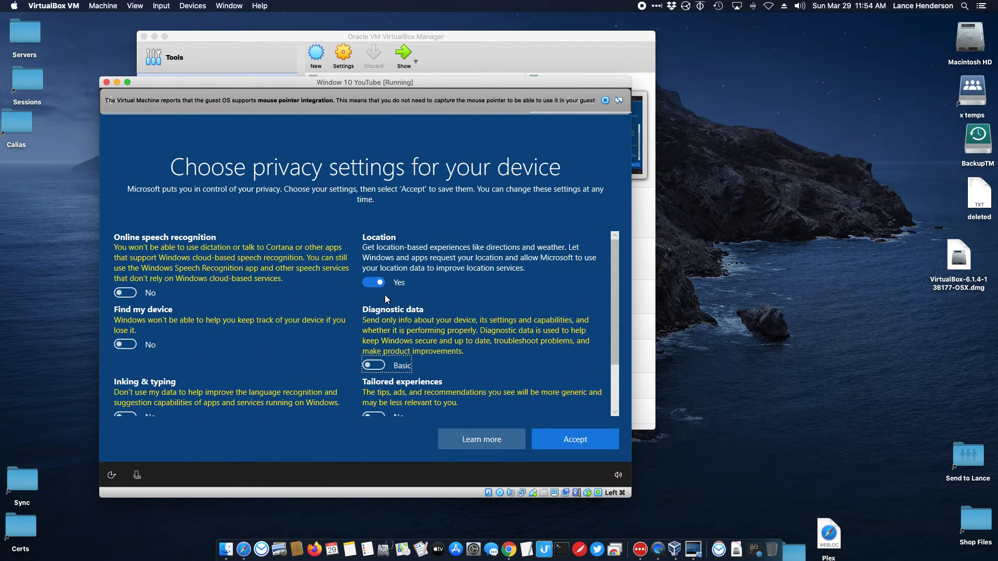
click(374, 282)
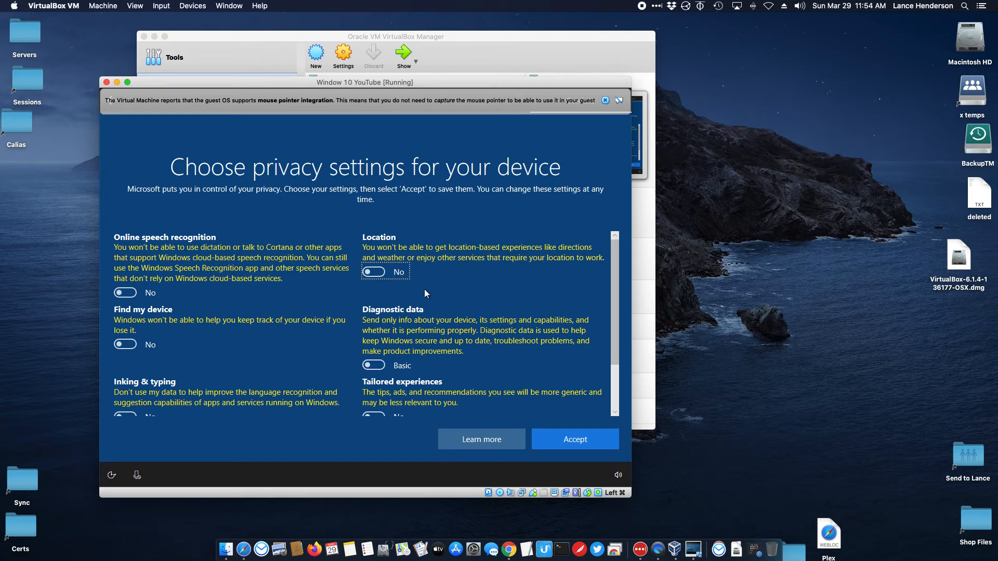
scroll(352, 268, down, 3)
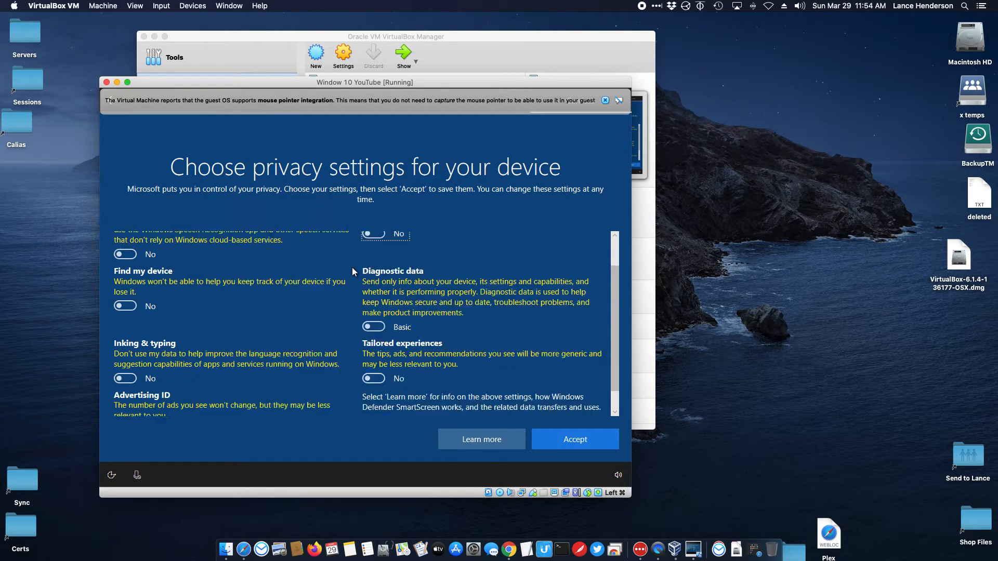
click(578, 439)
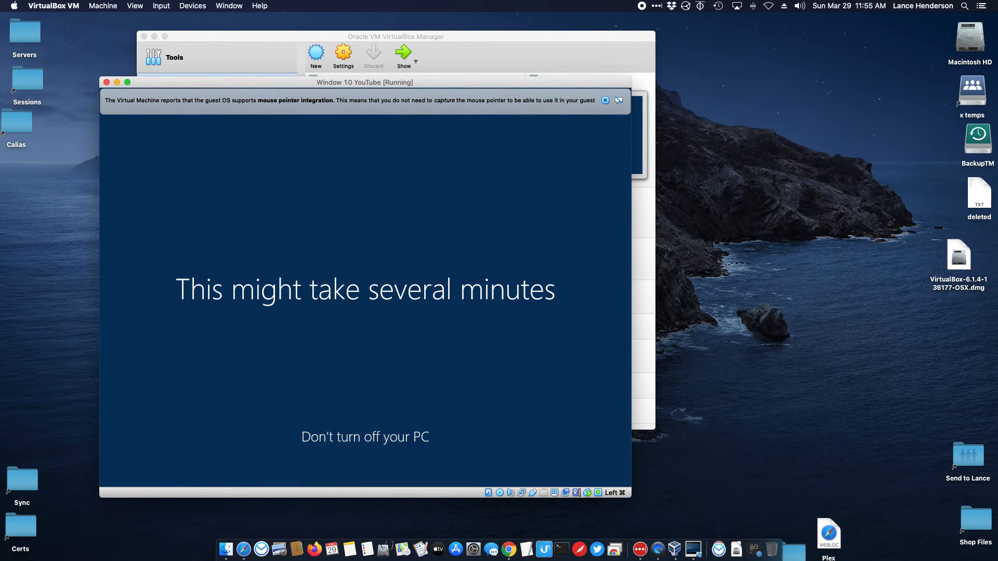
Step: Wait for Windows setup to finish, switching to the VirtualBox Manager and back to the VM
click(525, 35)
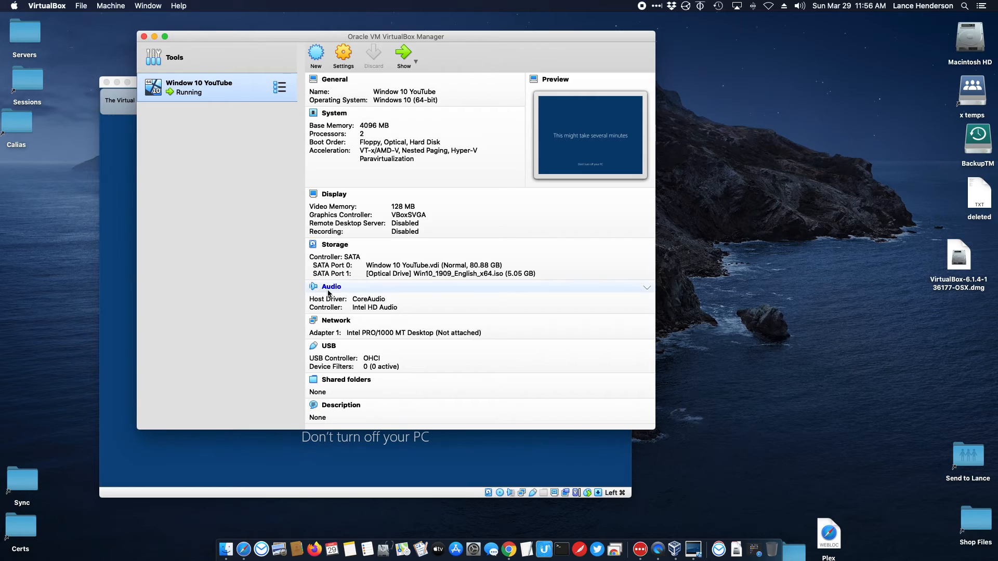
click(109, 155)
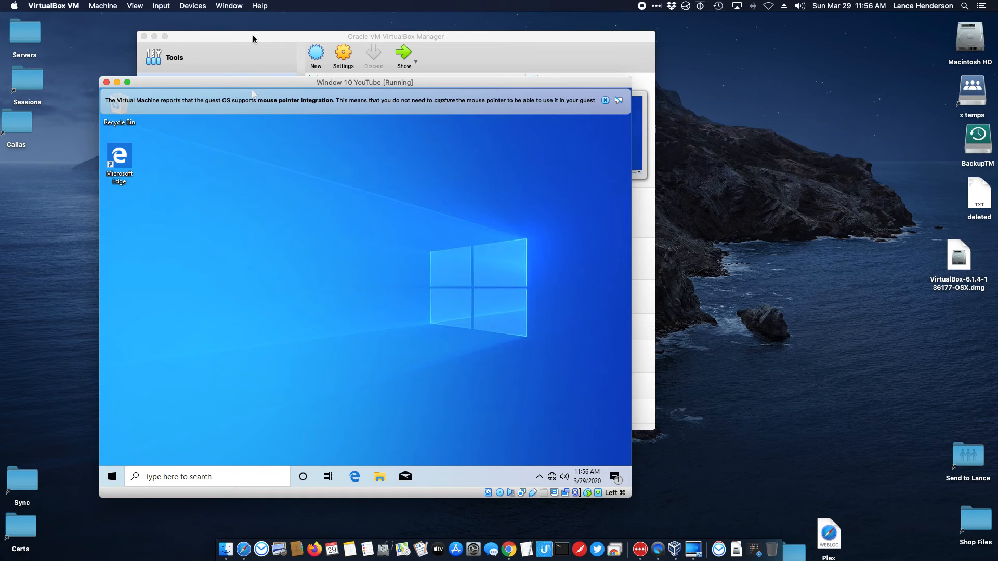
Step: Confirm the Windows guest's network status reads No Internet, then return to the VirtualBox Manager
click(490, 37)
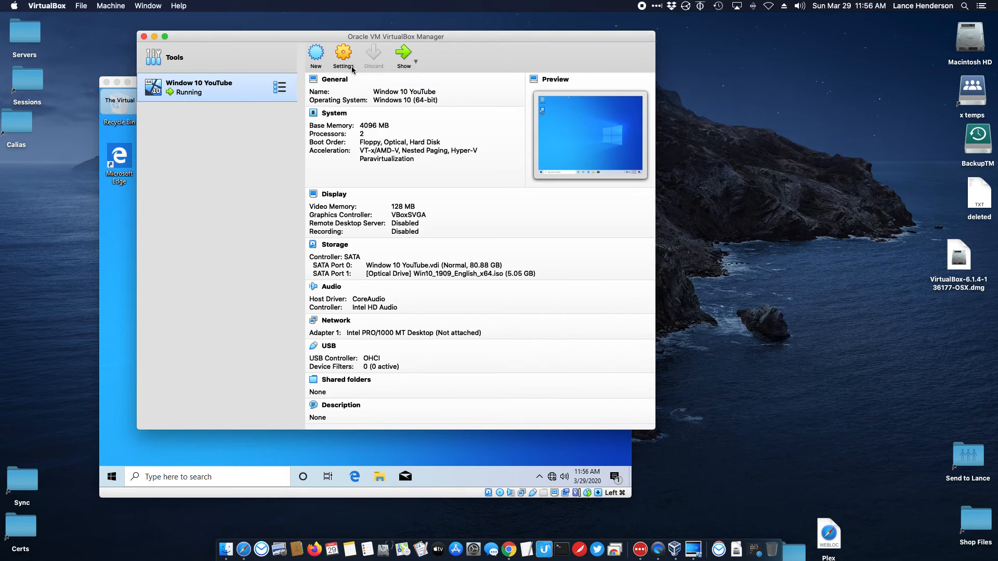
click(270, 439)
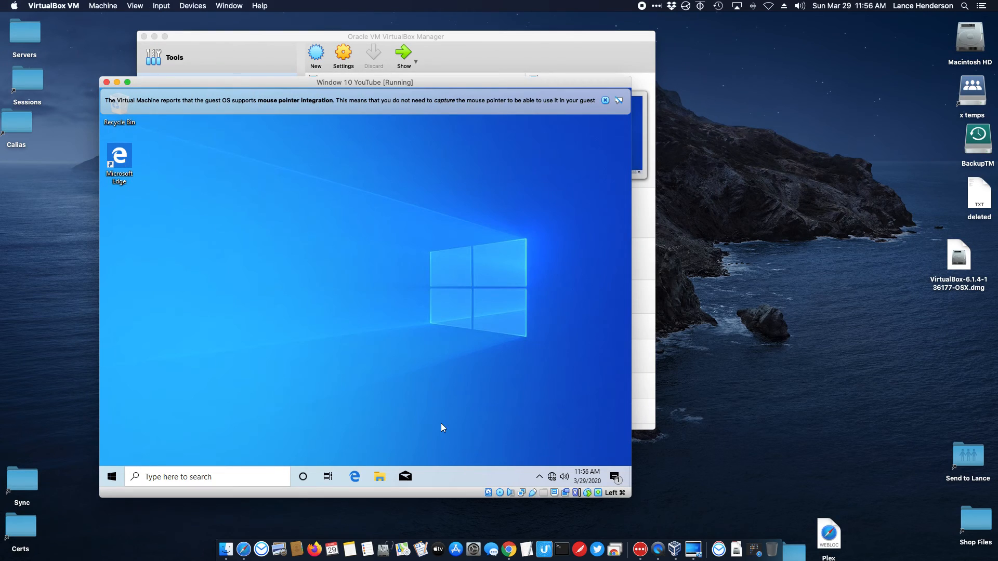
click(553, 477)
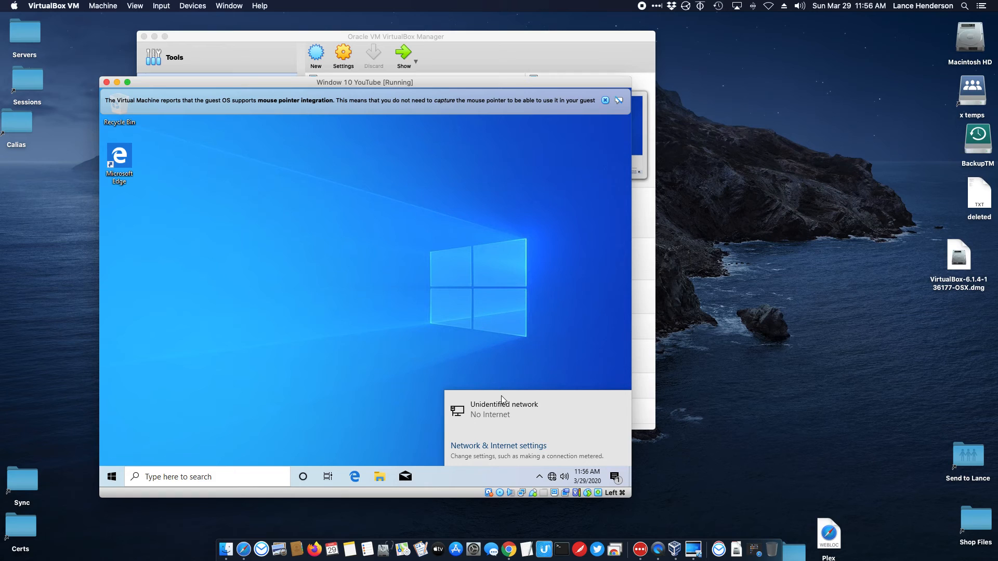
click(548, 227)
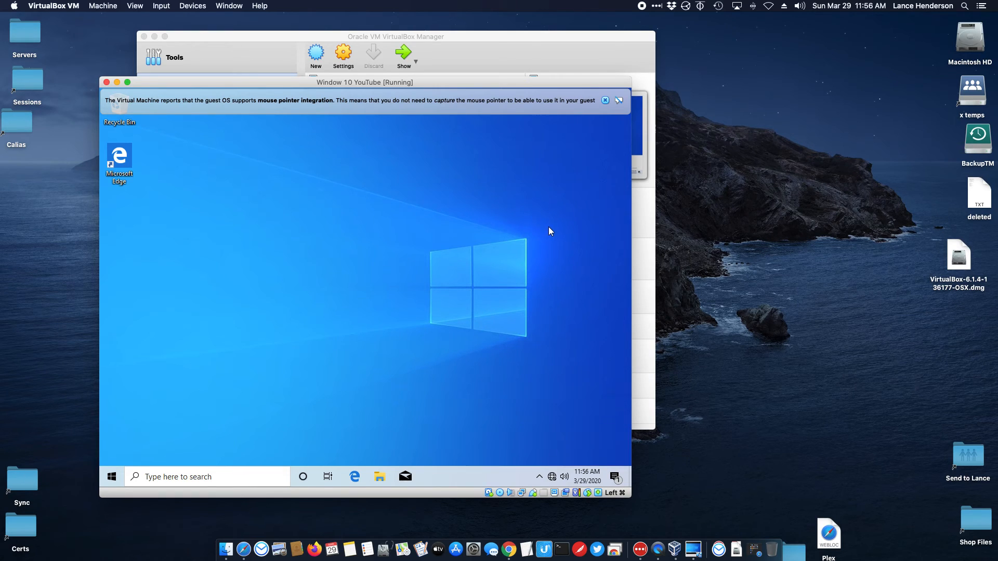
click(566, 53)
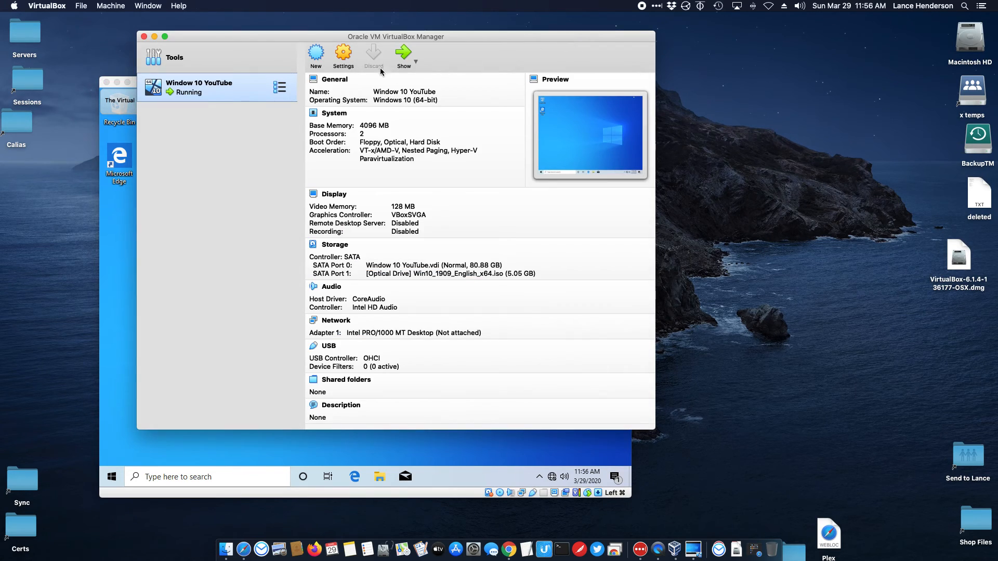
Step: Change Adapter 1 'Attached to' from Not attached to NAT and go back to the running guest
click(347, 62)
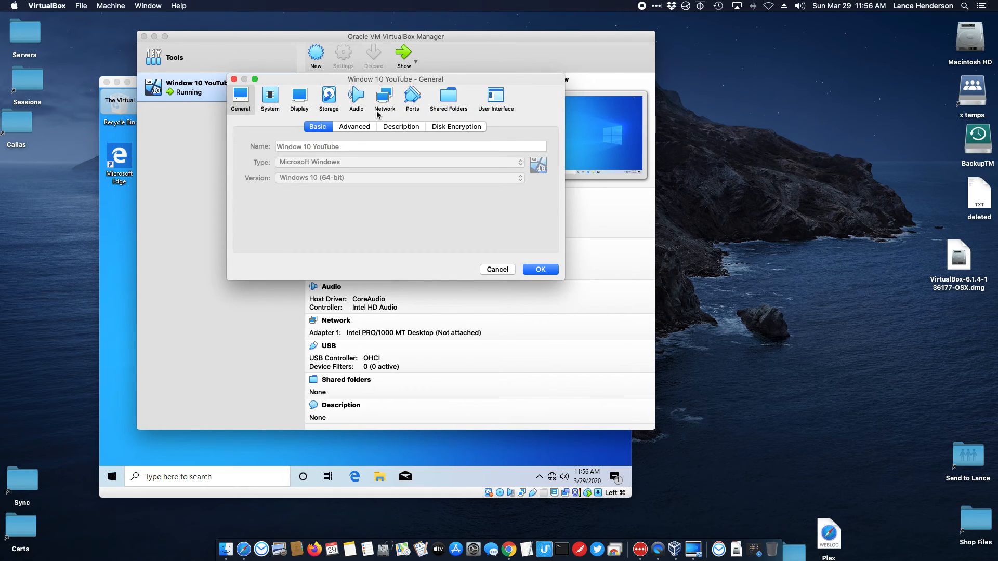
click(378, 112)
click(362, 165)
click(343, 104)
click(545, 232)
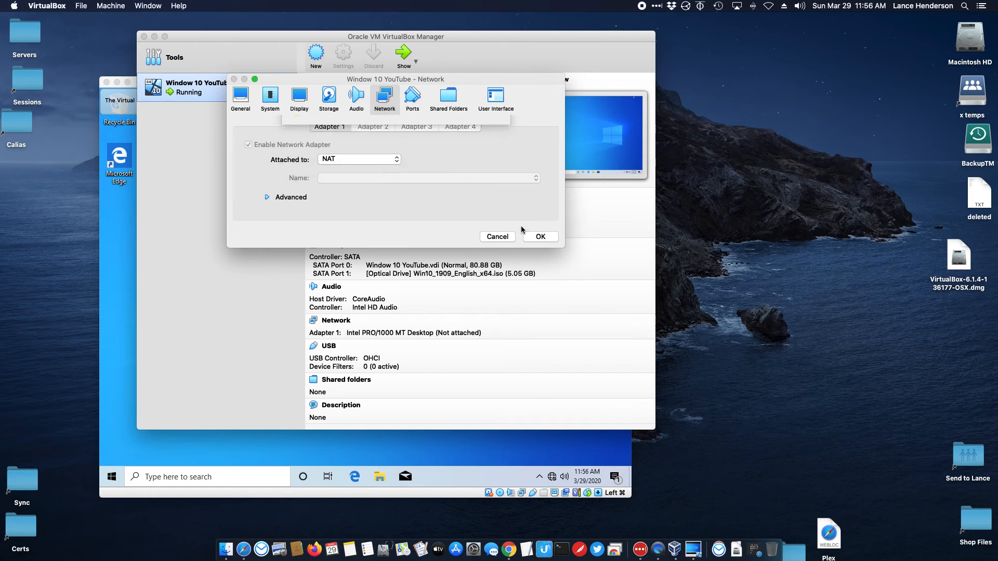
click(101, 327)
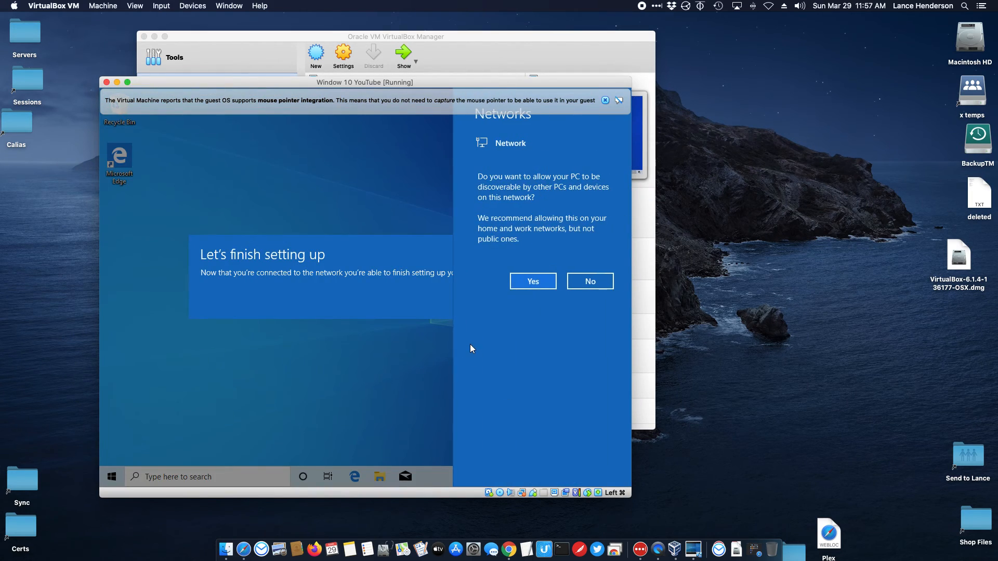
Step: Answer the network discoverability prompt, acknowledge 'Let's finish setting up', and choose 'Skip for now'
click(519, 283)
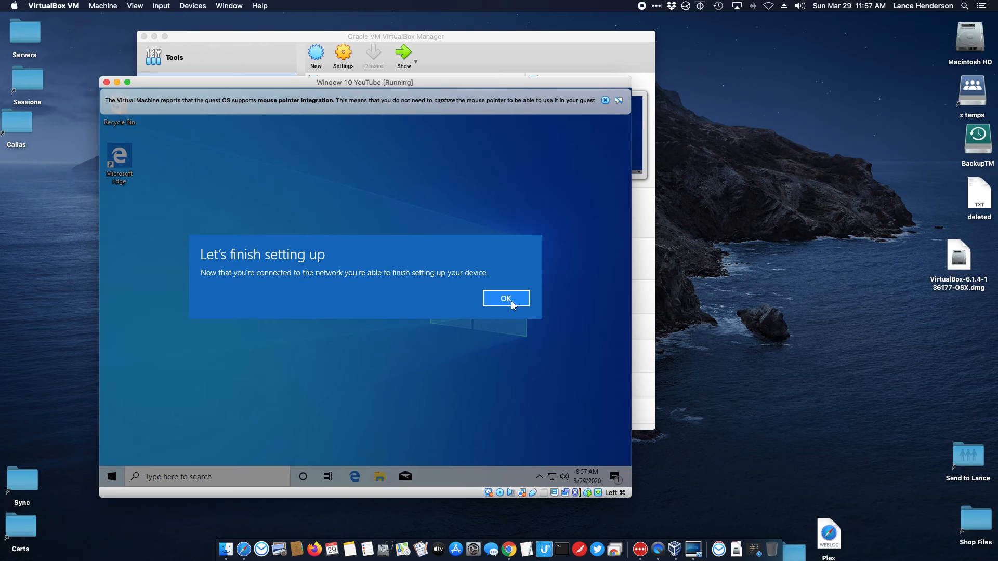
click(511, 300)
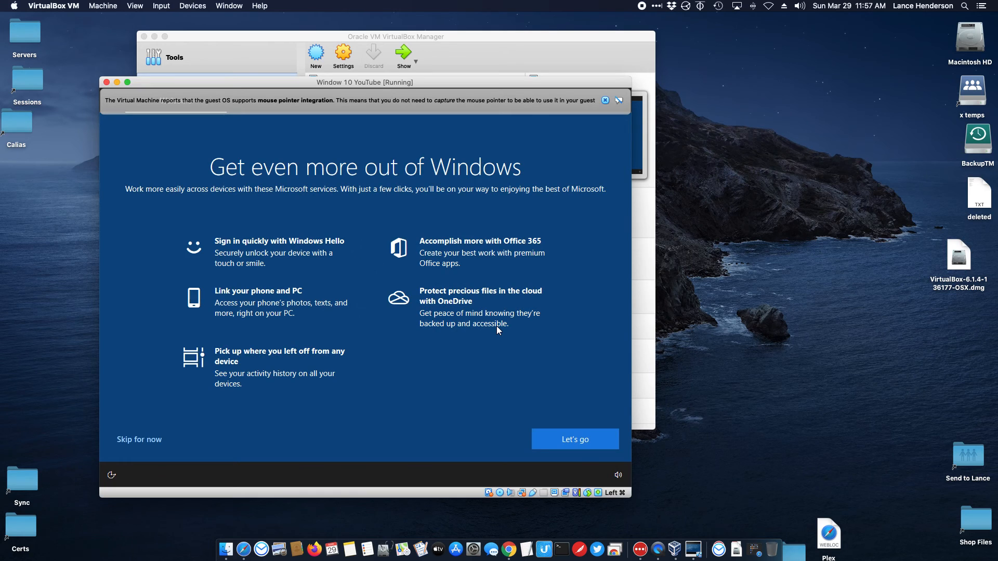
click(136, 437)
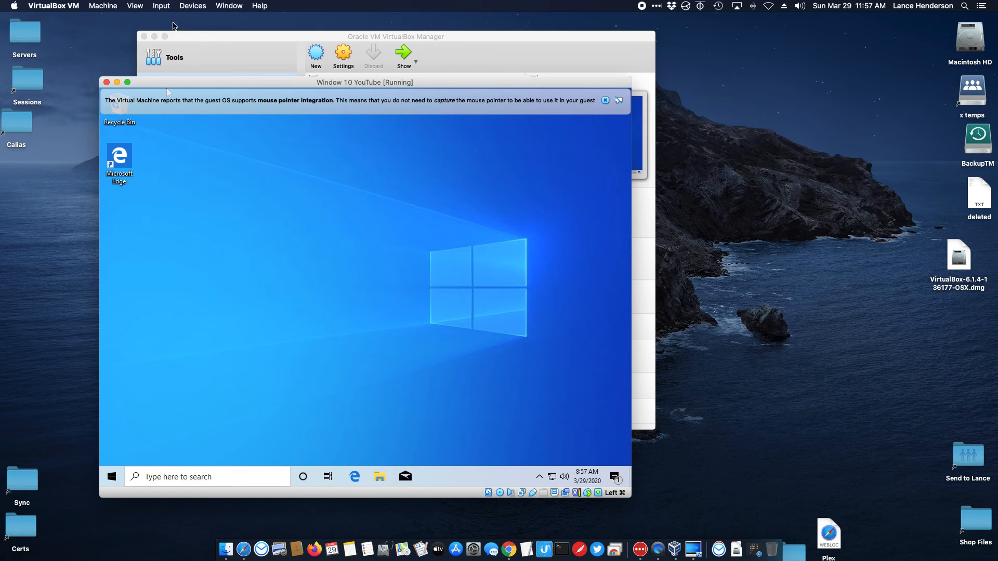
Step: Insert the Guest Additions CD image from the VM's Devices menu
click(200, 5)
click(187, 33)
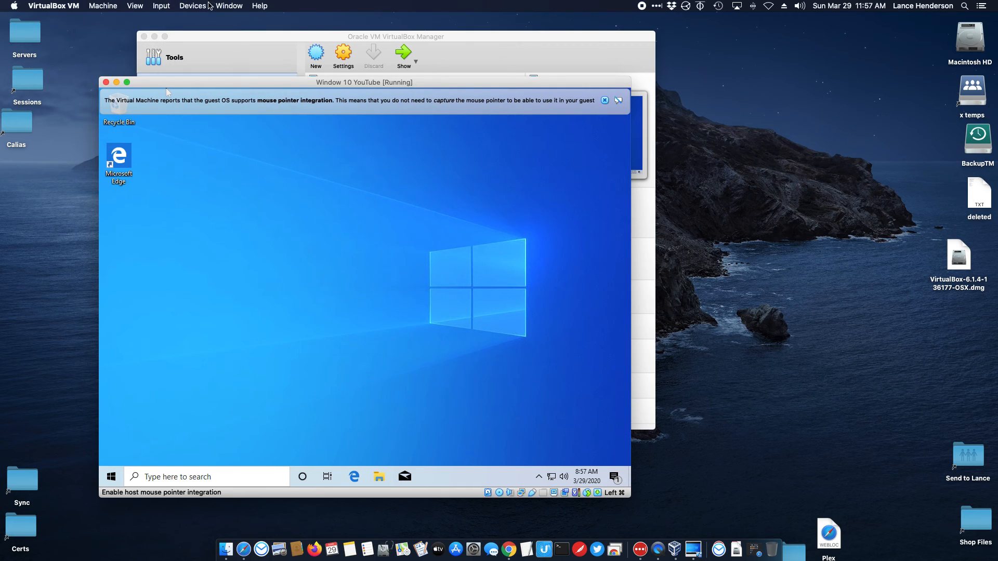
click(200, 7)
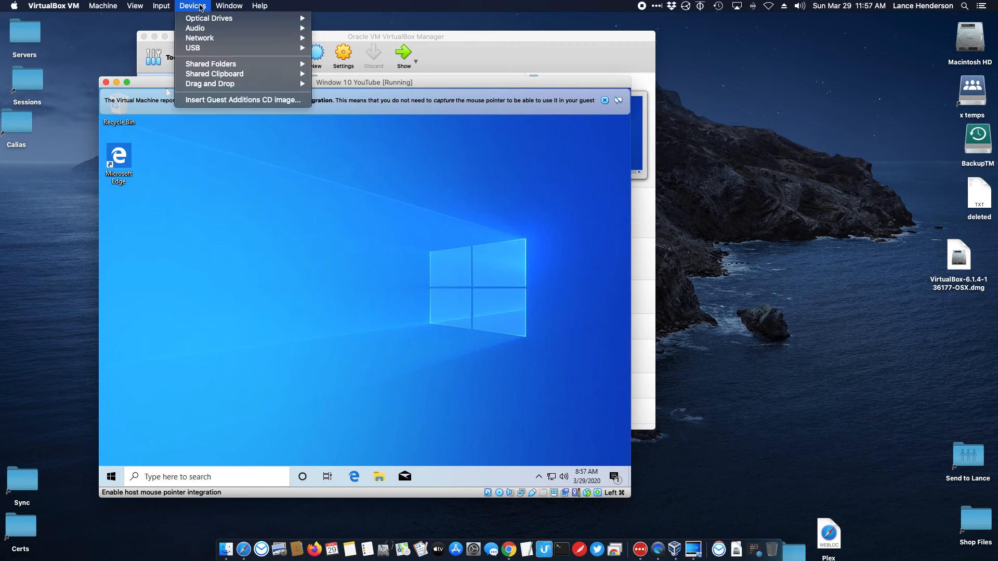
click(231, 99)
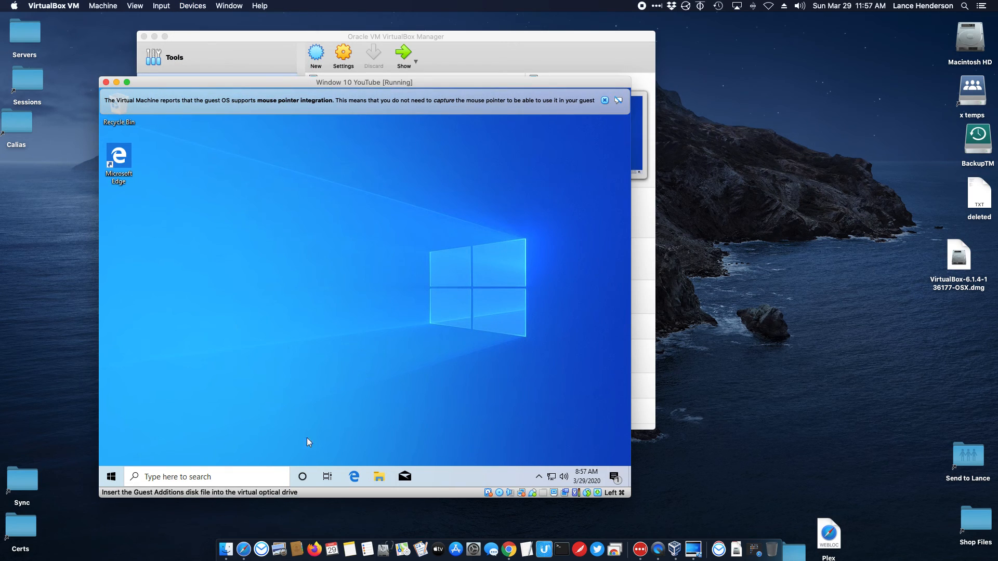
Step: Open CD Drive (D:) under This PC in File Explorer to view the Guest Additions files
click(379, 477)
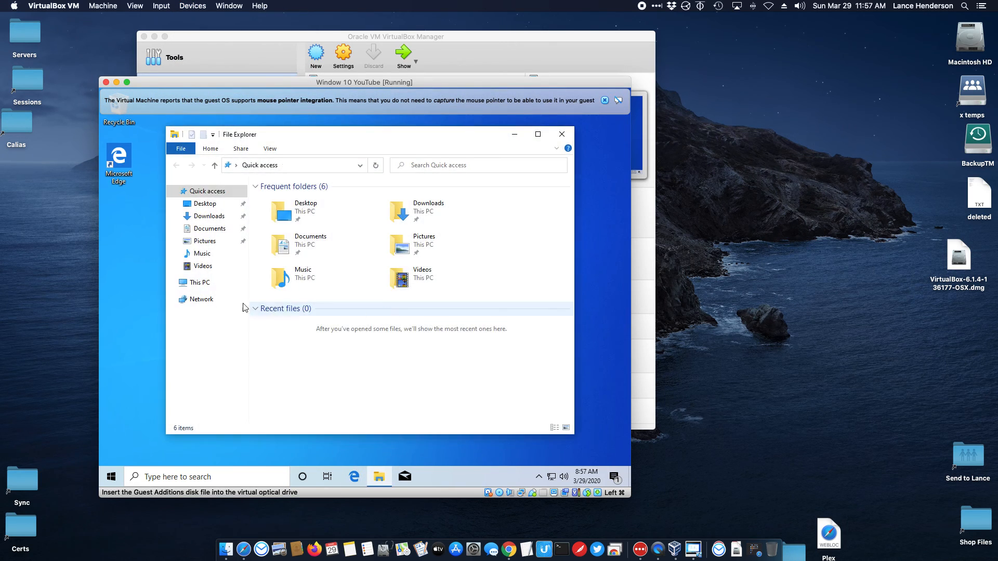
click(202, 282)
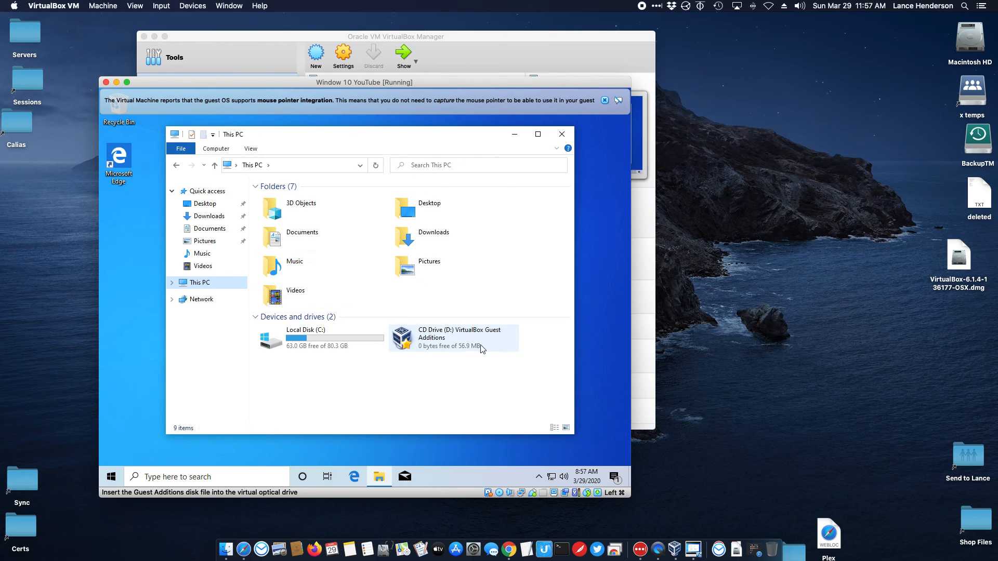
double_click(481, 348)
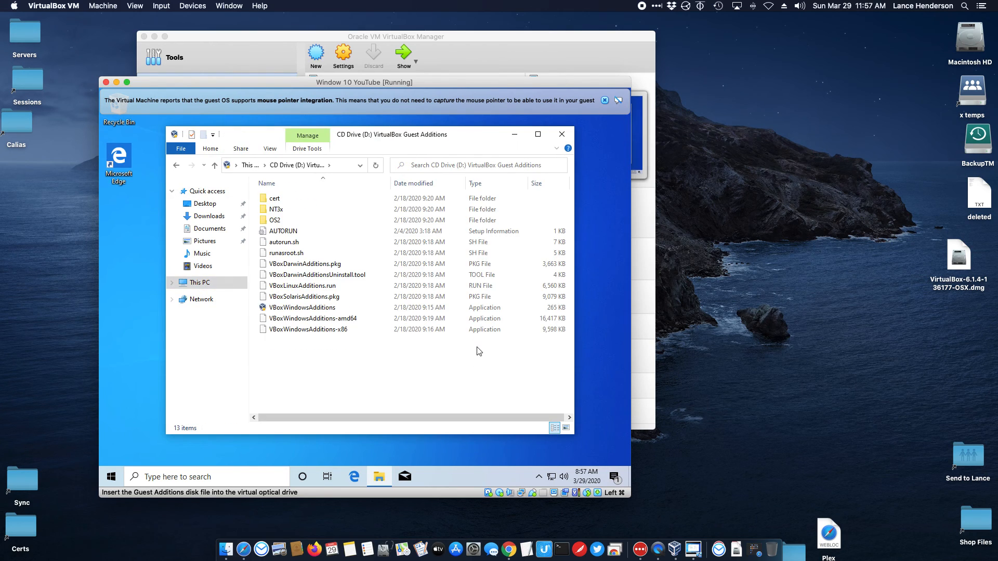
click(177, 164)
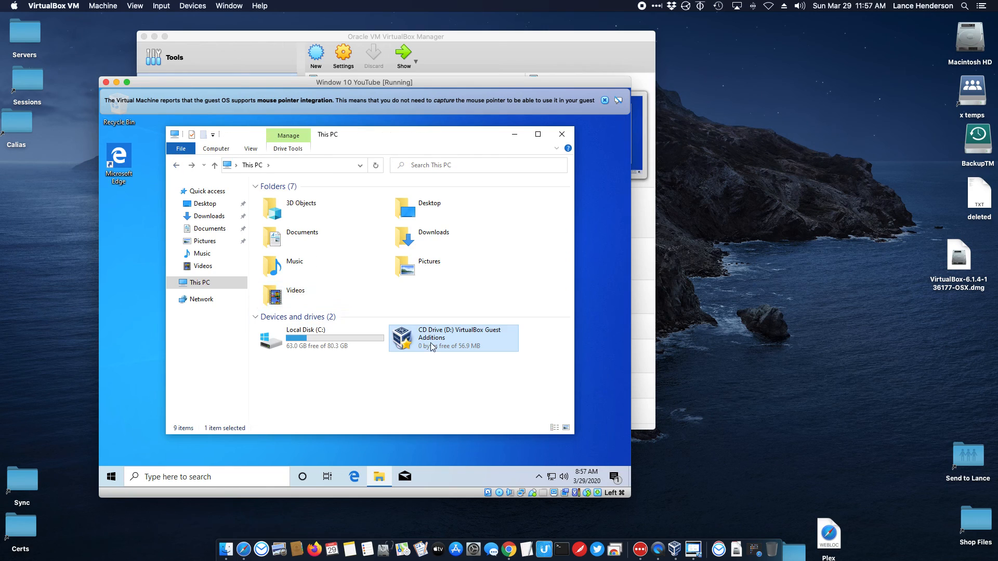
right_click(431, 347)
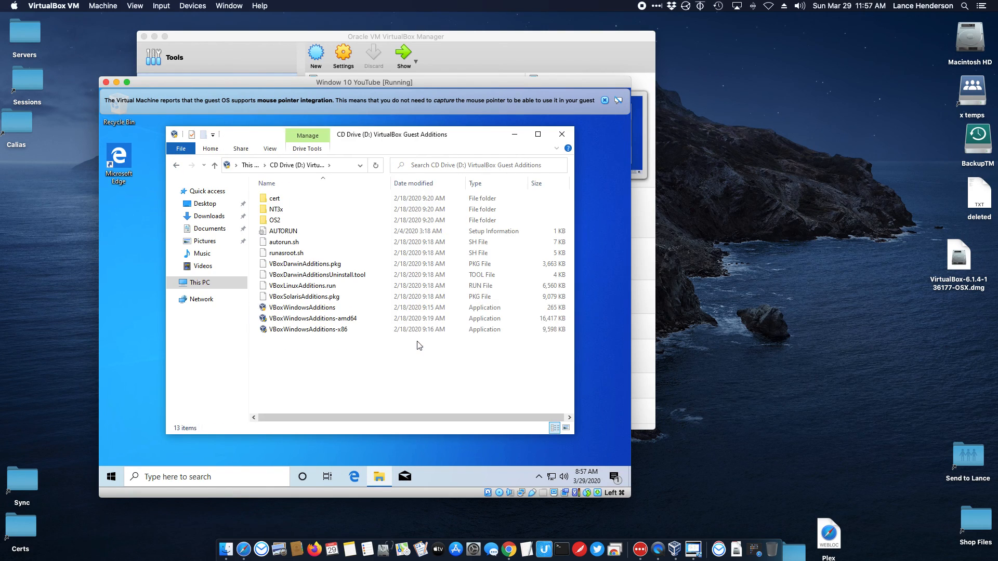
Step: Install Guest Additions 6.1.4 via VBoxWindowsAdditions with defaults and the Oracle driver, then choose Reboot now
double_click(300, 308)
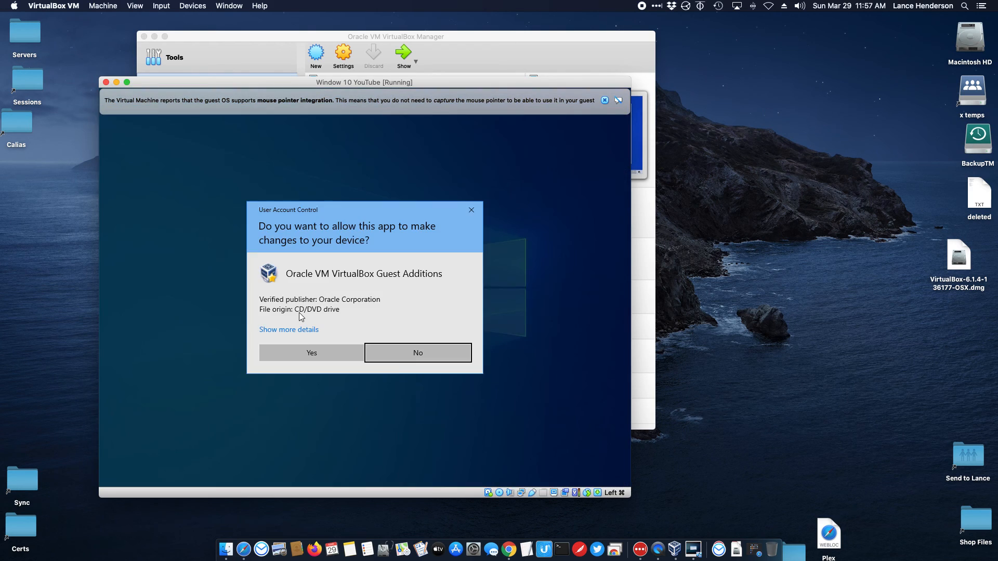
click(309, 350)
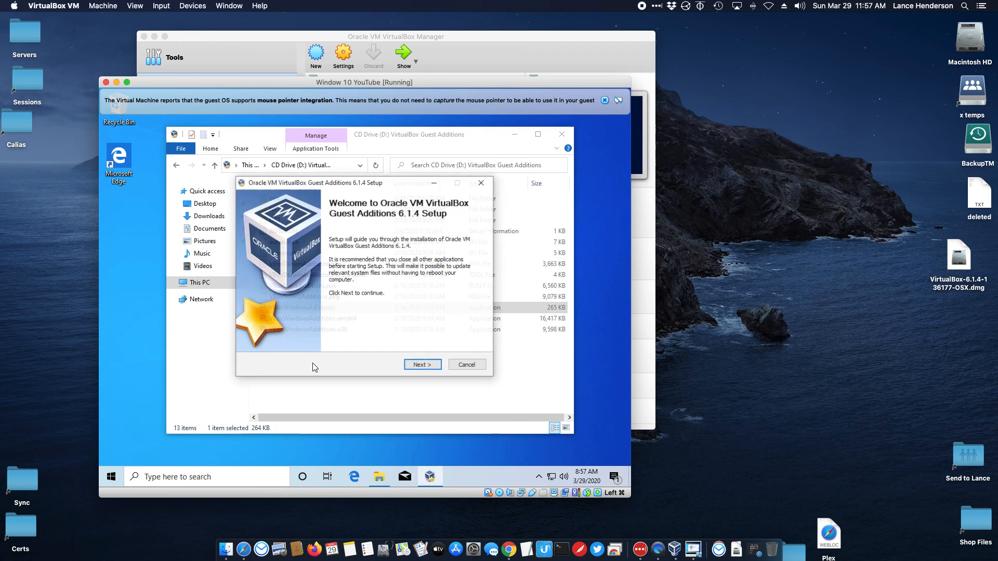
click(414, 365)
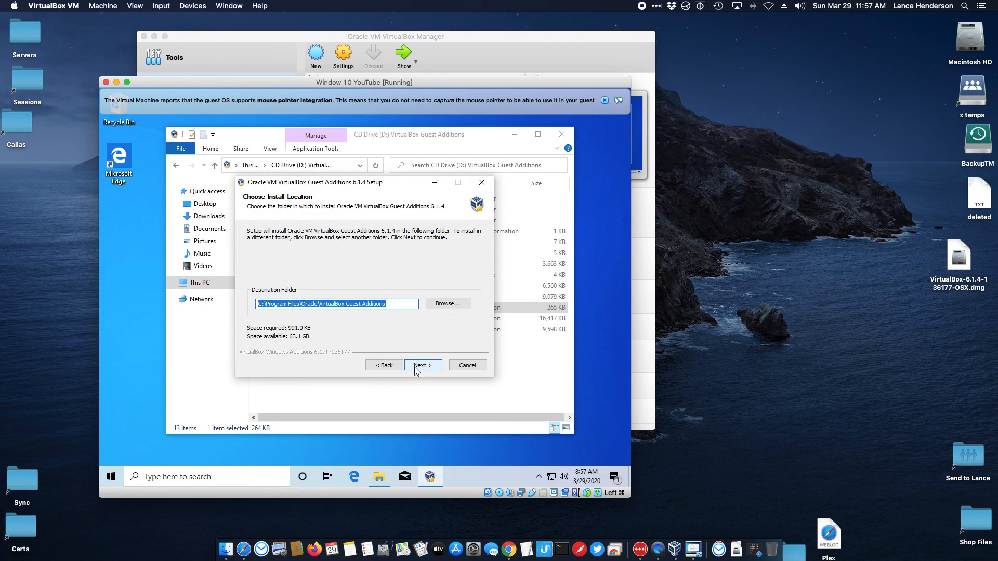
click(418, 365)
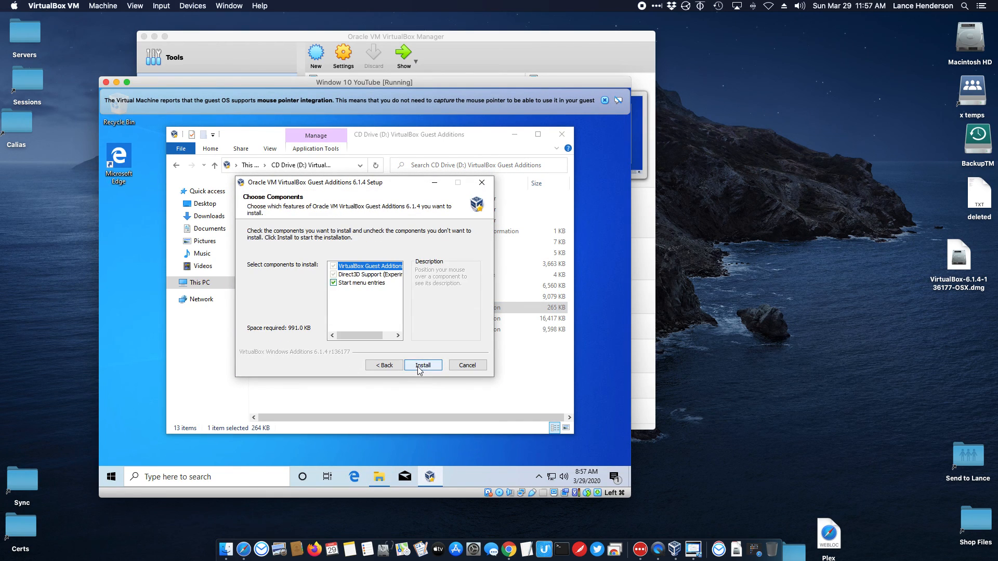
click(422, 366)
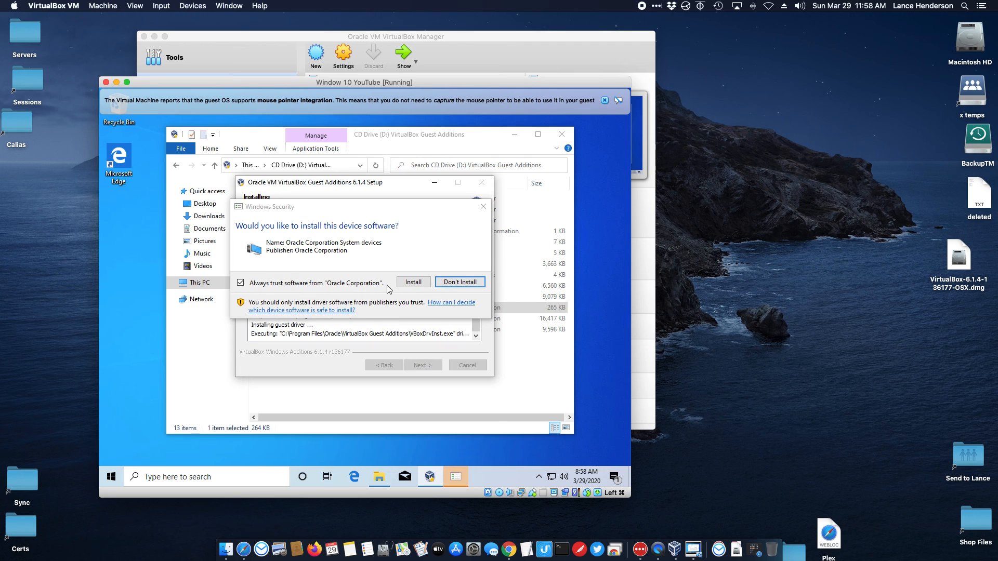
click(409, 283)
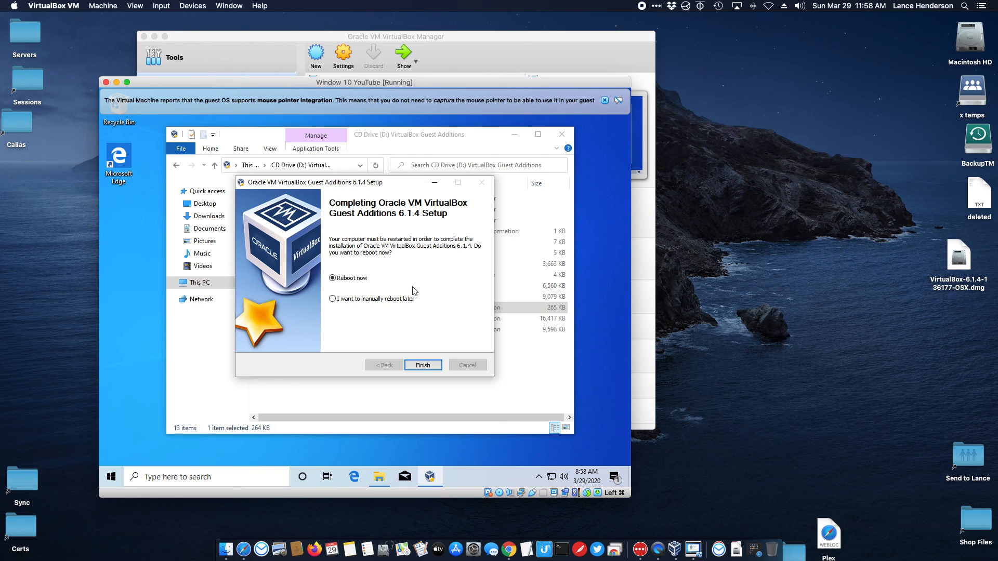
click(420, 366)
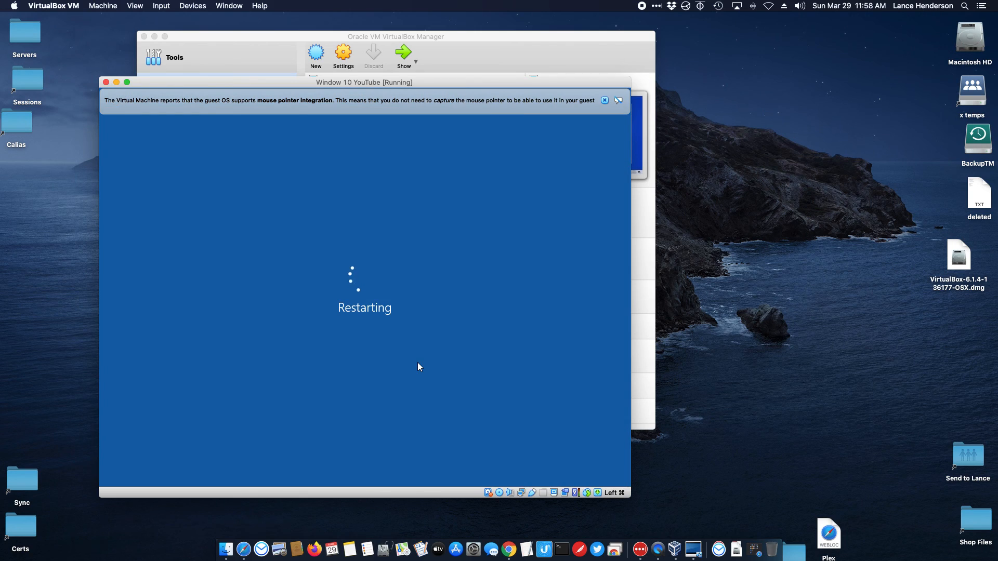